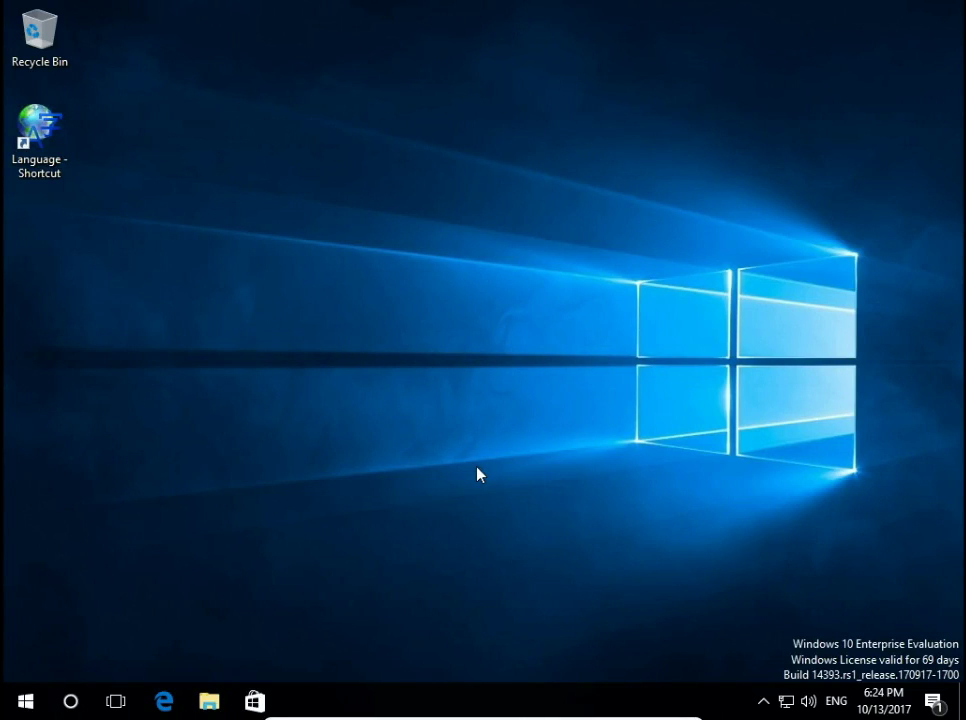
Step: Open File Explorer, go into Local Disk (C:), then open the Test folder with its 16 items
{"action": "left_click", "coordinate": [210, 698]}
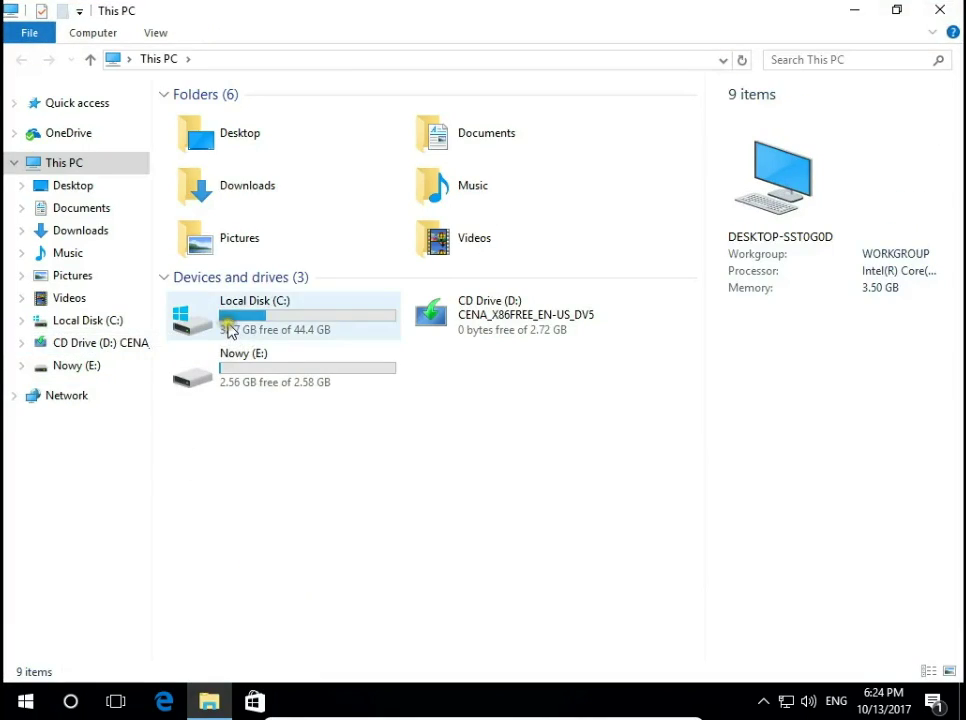
{"action": "double_click", "coordinate": [231, 329]}
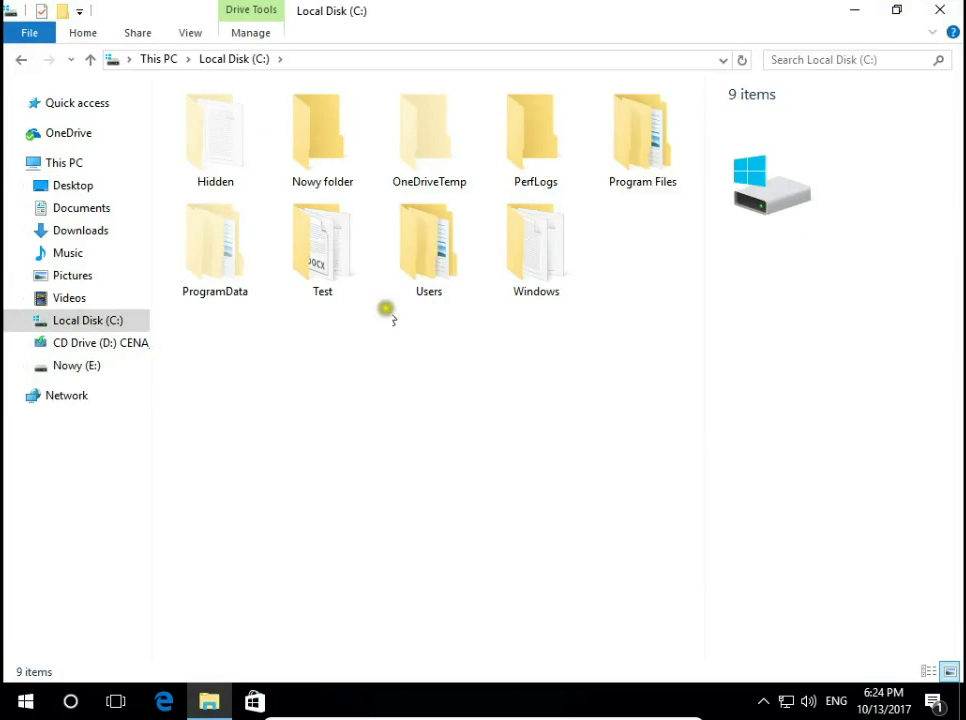
{"action": "left_click", "coordinate": [329, 279]}
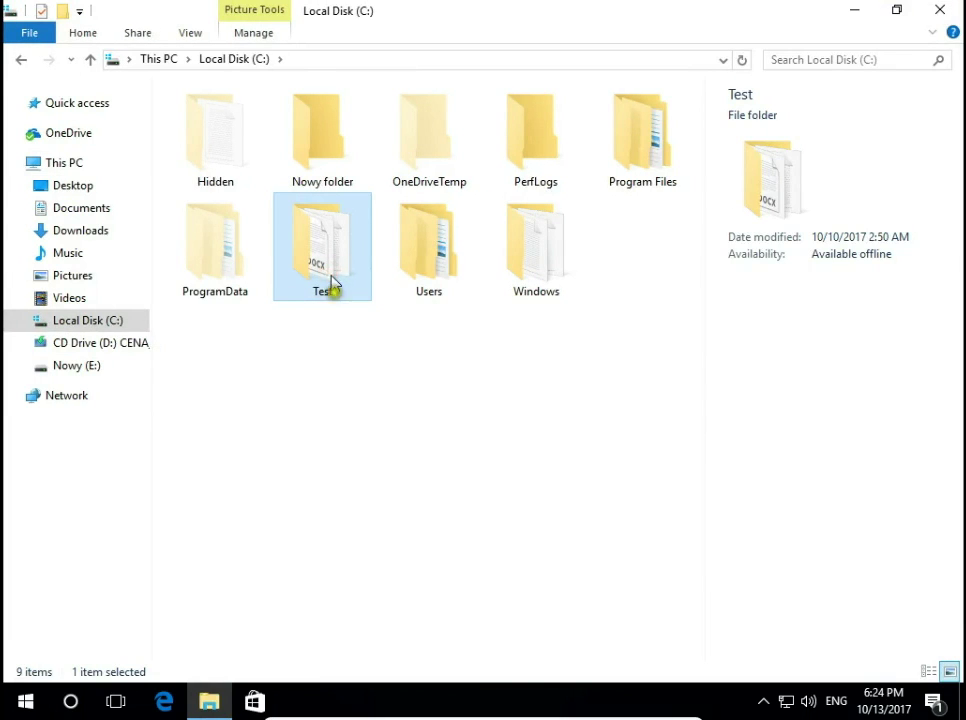
{"action": "left_click", "coordinate": [345, 364]}
{"action": "left_click", "coordinate": [323, 287]}
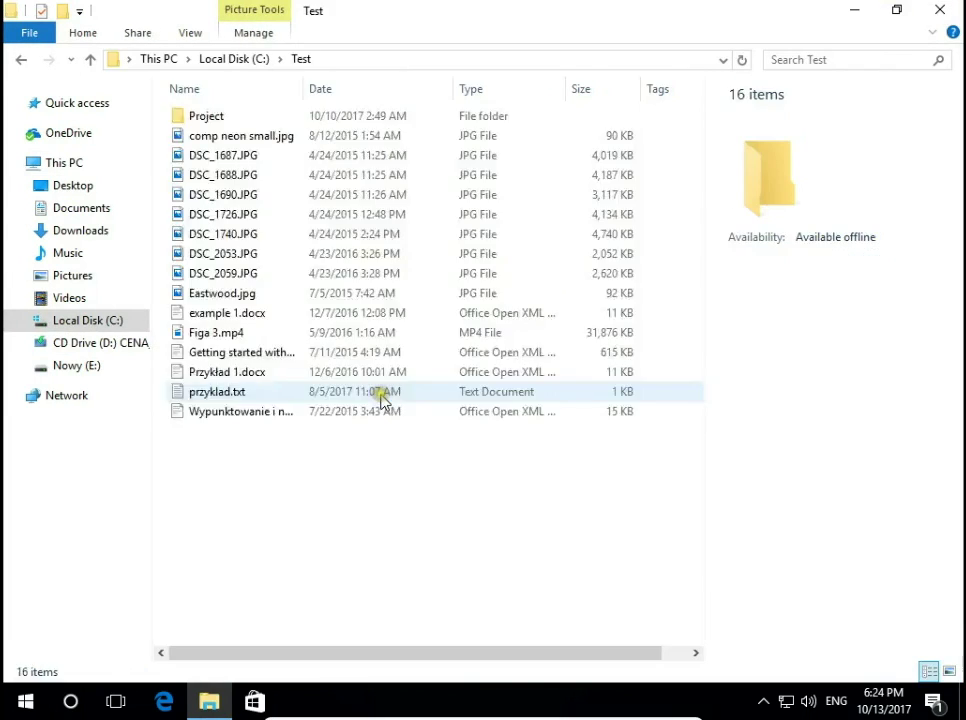
{"action": "left_click", "coordinate": [403, 457]}
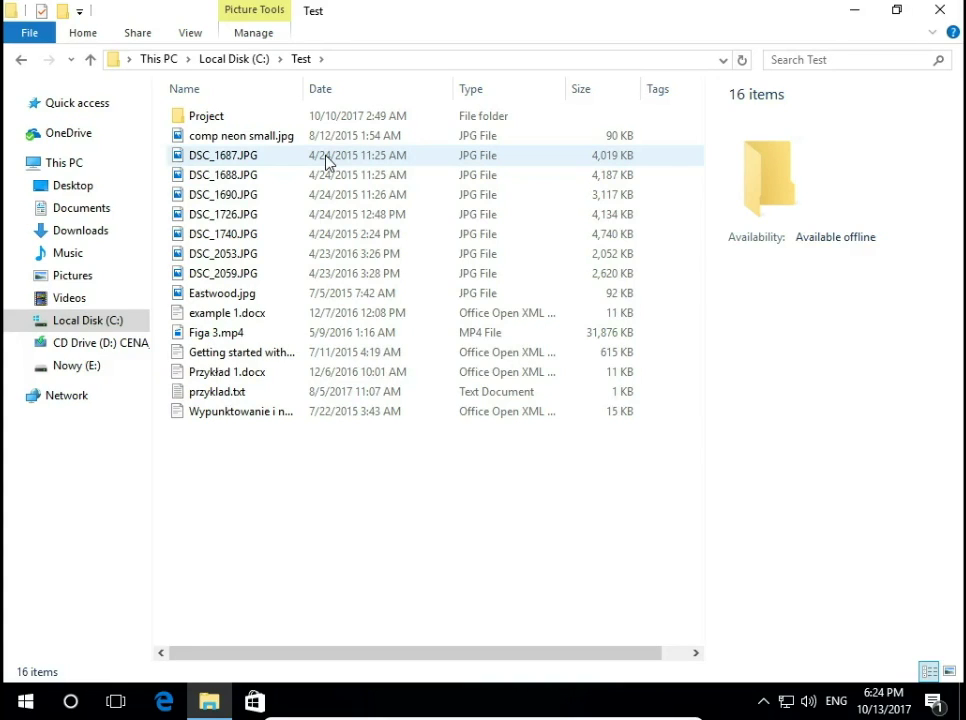
Step: Switch the file list to Large icons, then back to Details view
{"action": "left_click", "coordinate": [192, 34]}
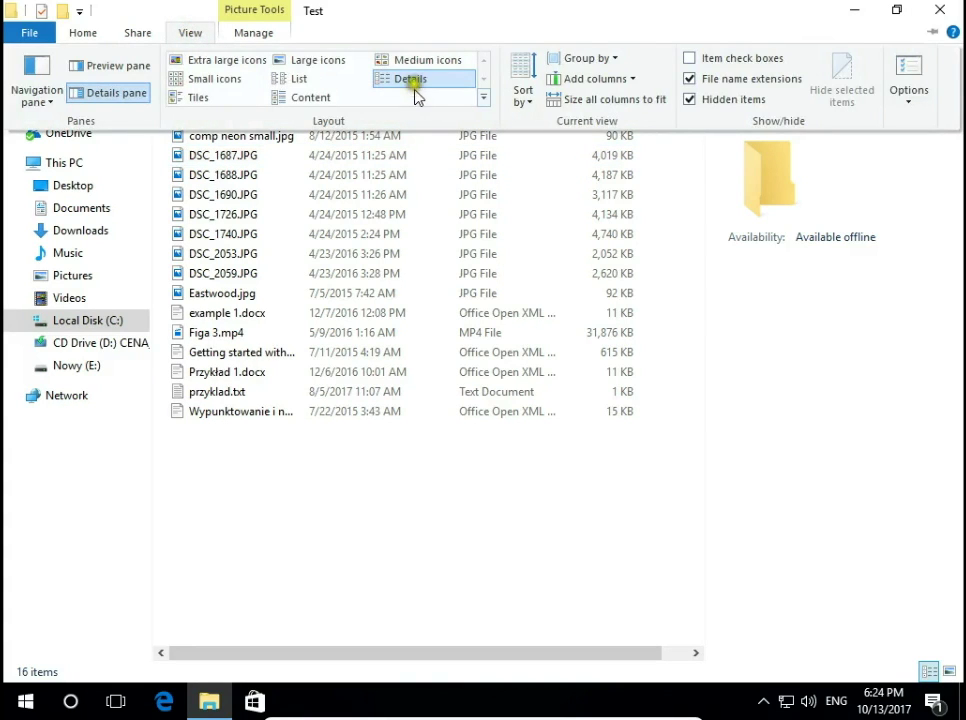
{"action": "left_click", "coordinate": [313, 60]}
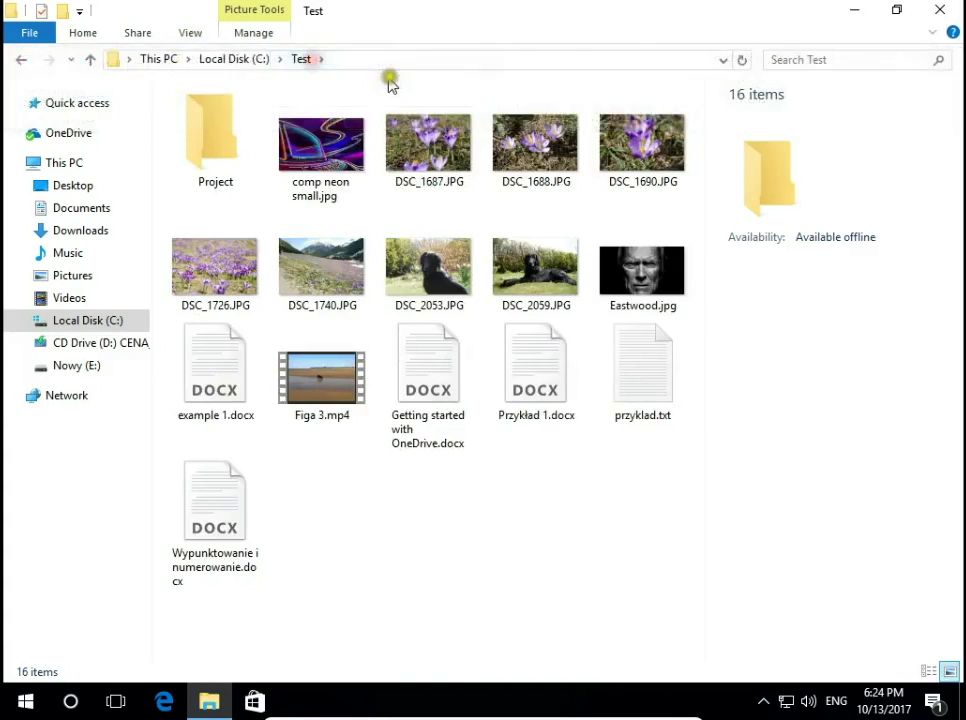
{"action": "left_click", "coordinate": [183, 35]}
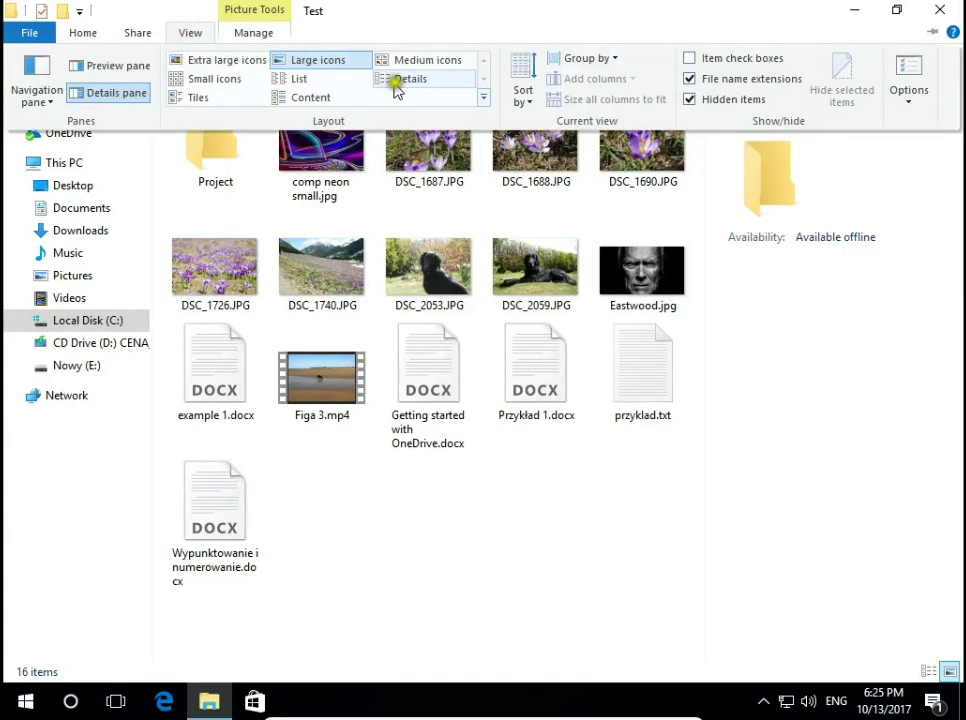
{"action": "left_click", "coordinate": [398, 88]}
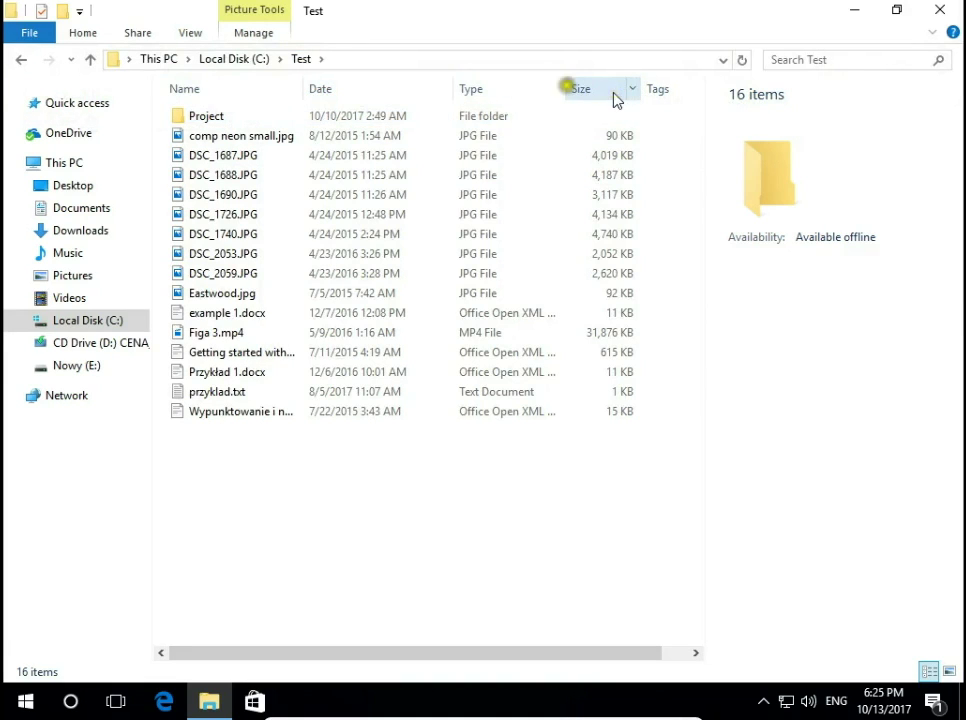
Step: Show the Add columns list, with Date, Type, Size and Tags enabled
{"action": "left_click", "coordinate": [192, 34]}
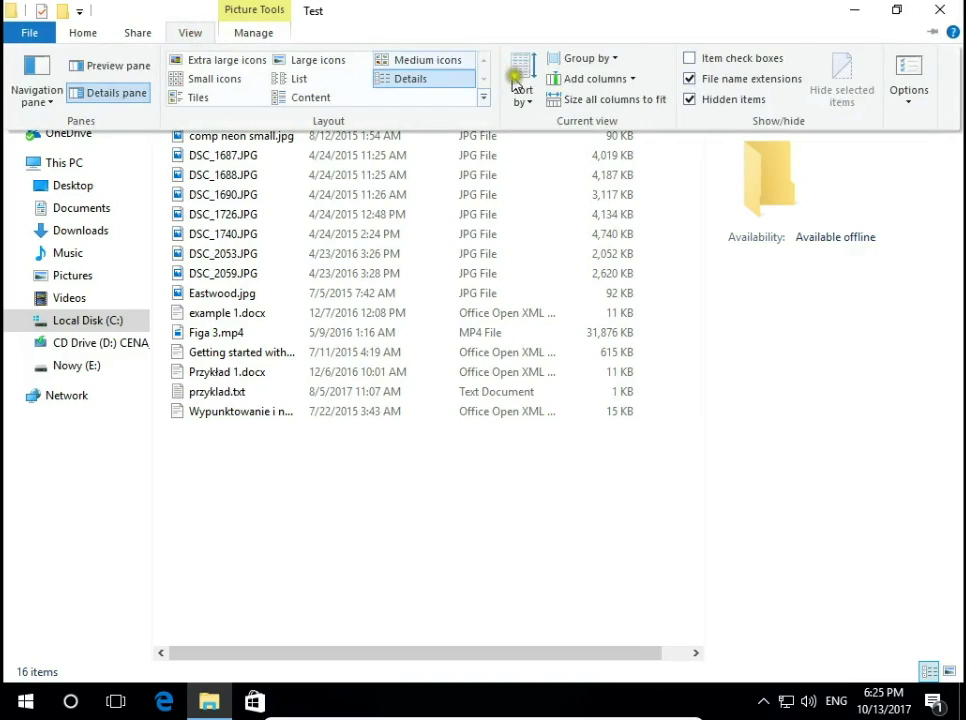
{"action": "left_click", "coordinate": [614, 81]}
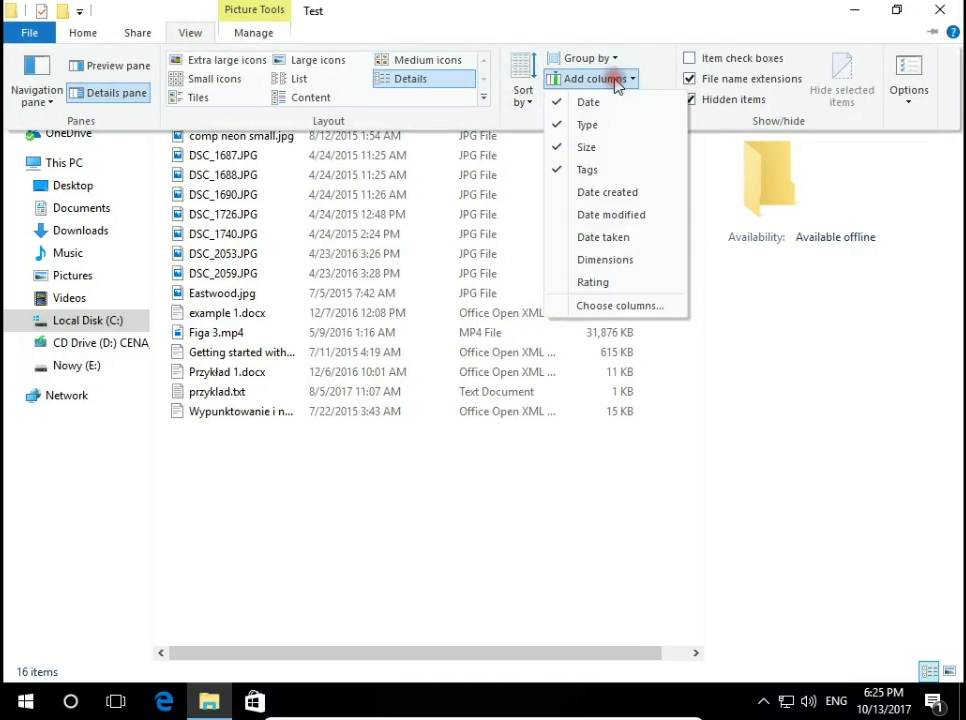
{"action": "left_click", "coordinate": [594, 218]}
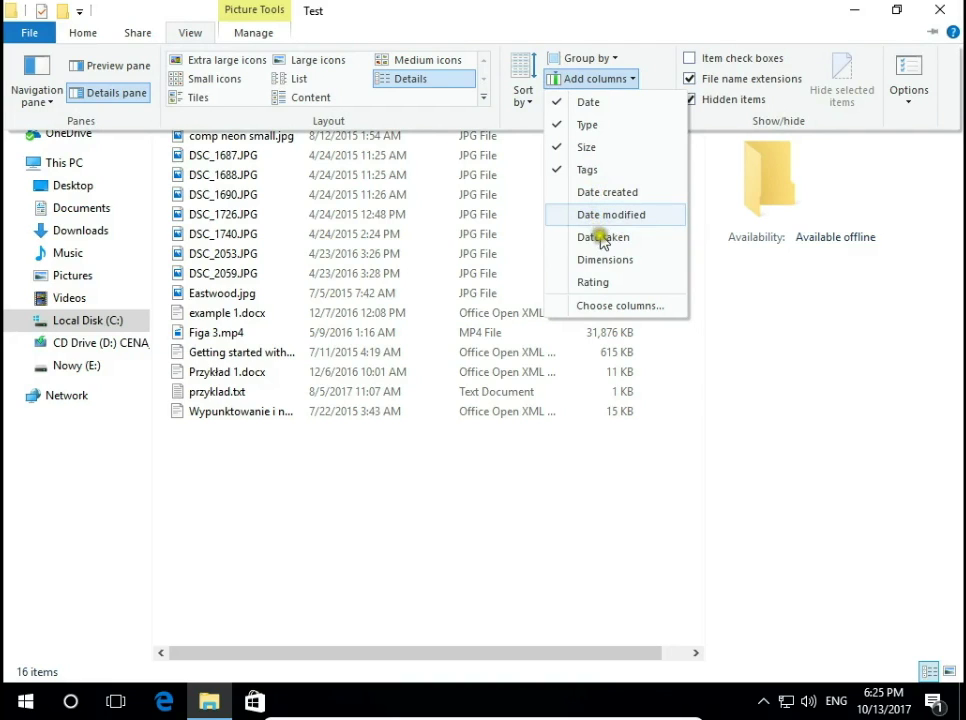
Step: Look through the Choose columns details list and close it without changes
{"action": "left_click", "coordinate": [612, 309]}
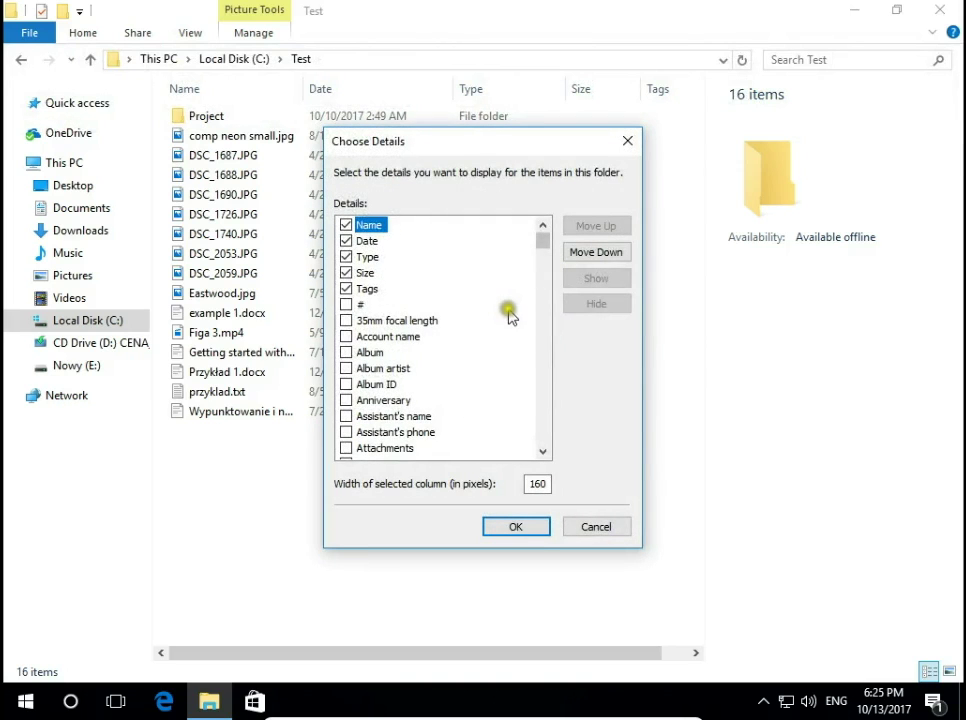
{"action": "scroll", "coordinate": [502, 323], "scroll_direction": "down", "scroll_amount": 6}
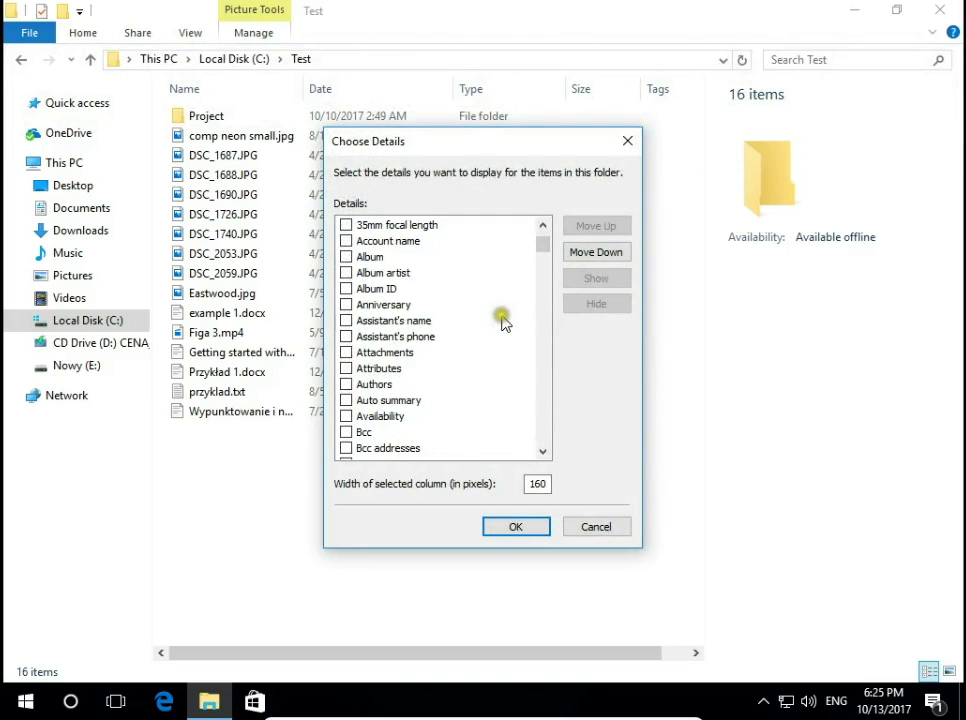
{"action": "left_click", "coordinate": [595, 527]}
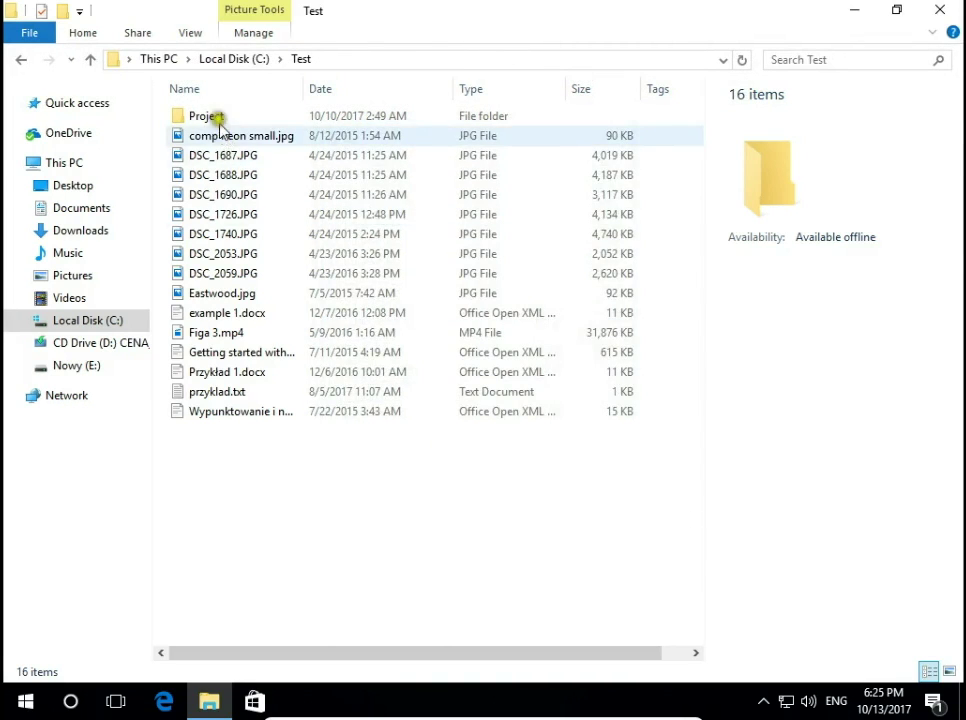
Step: Sort the files by name, date, type, and finally by size, largest first
{"action": "left_click", "coordinate": [201, 91]}
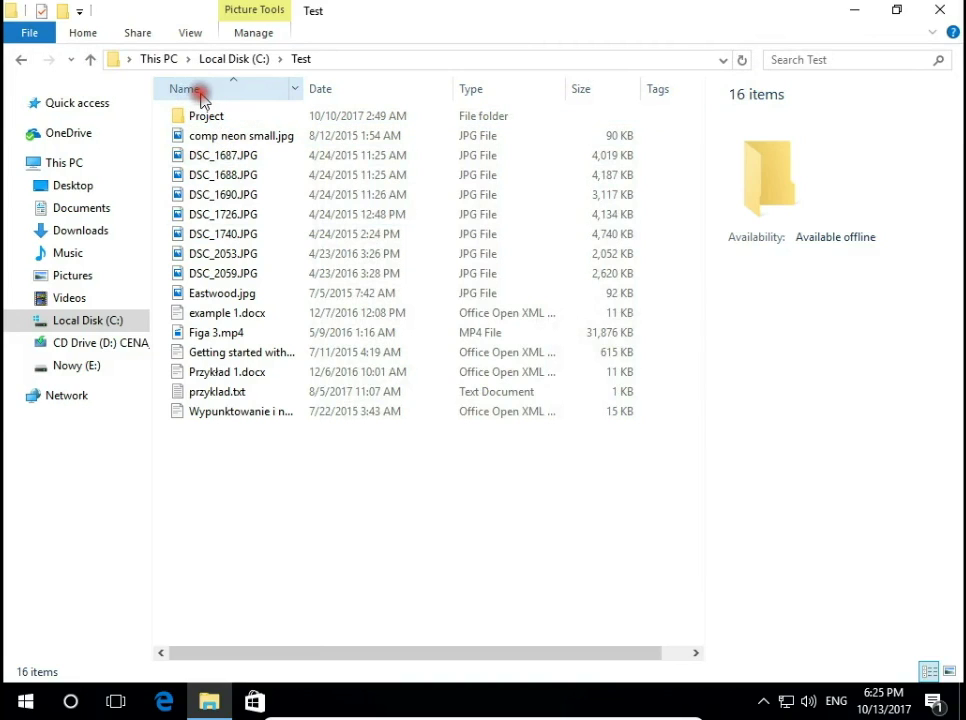
{"action": "left_click", "coordinate": [201, 92]}
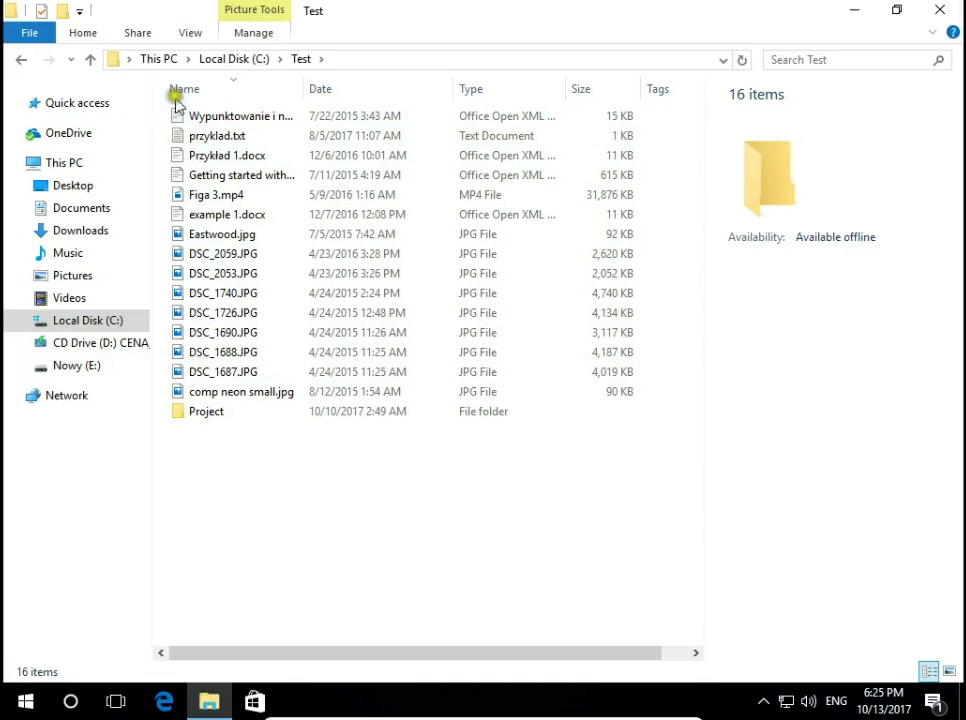
{"action": "left_click", "coordinate": [363, 93]}
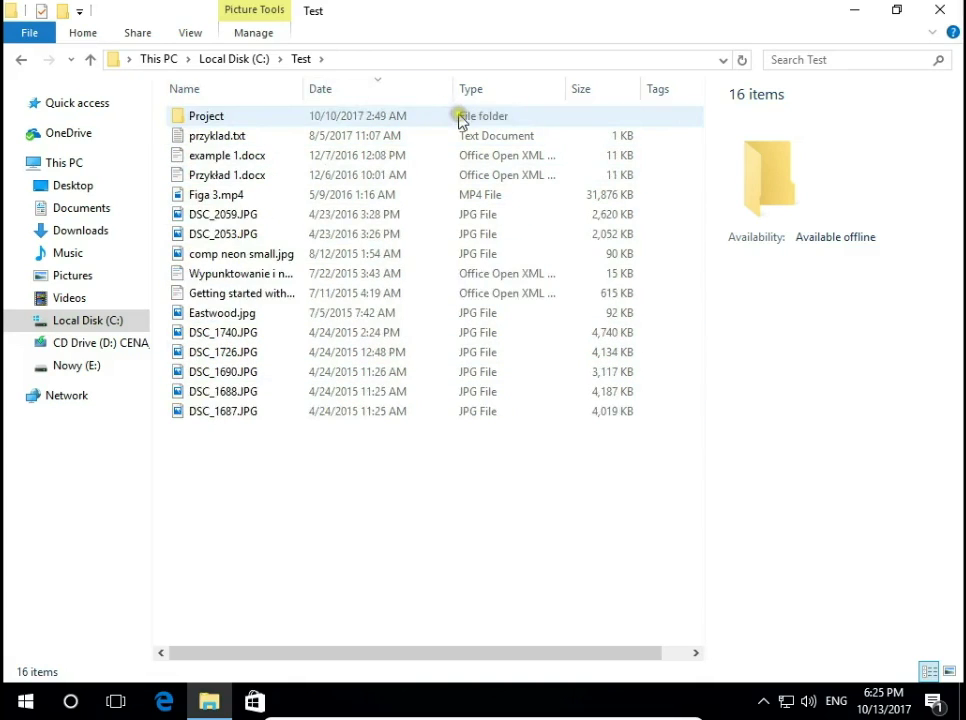
{"action": "left_click", "coordinate": [513, 96]}
{"action": "left_click", "coordinate": [582, 92]}
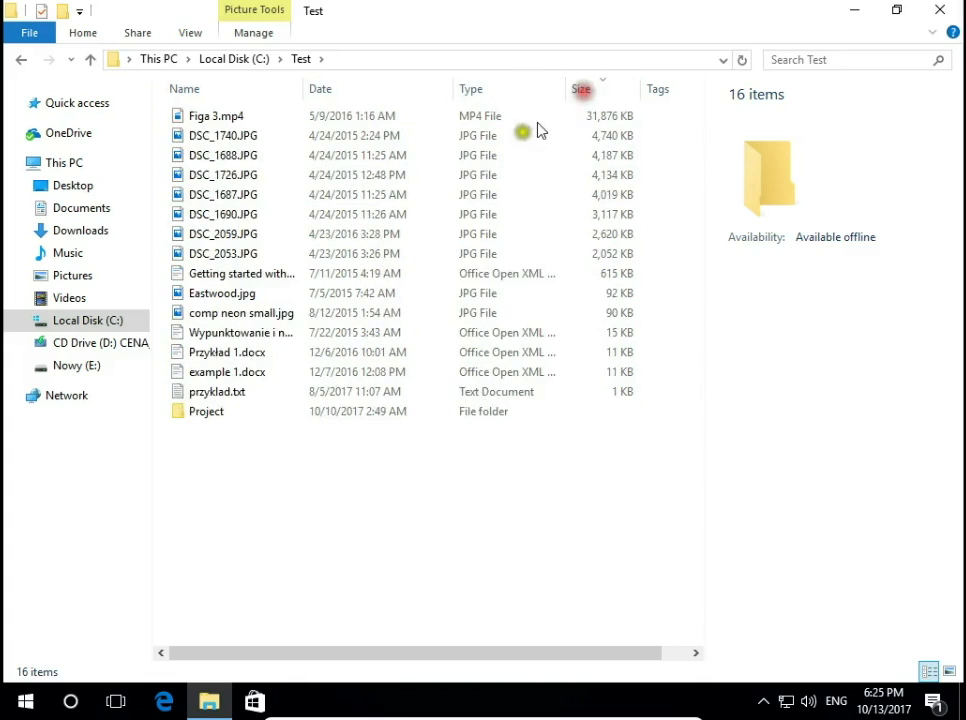
{"action": "left_click", "coordinate": [295, 91]}
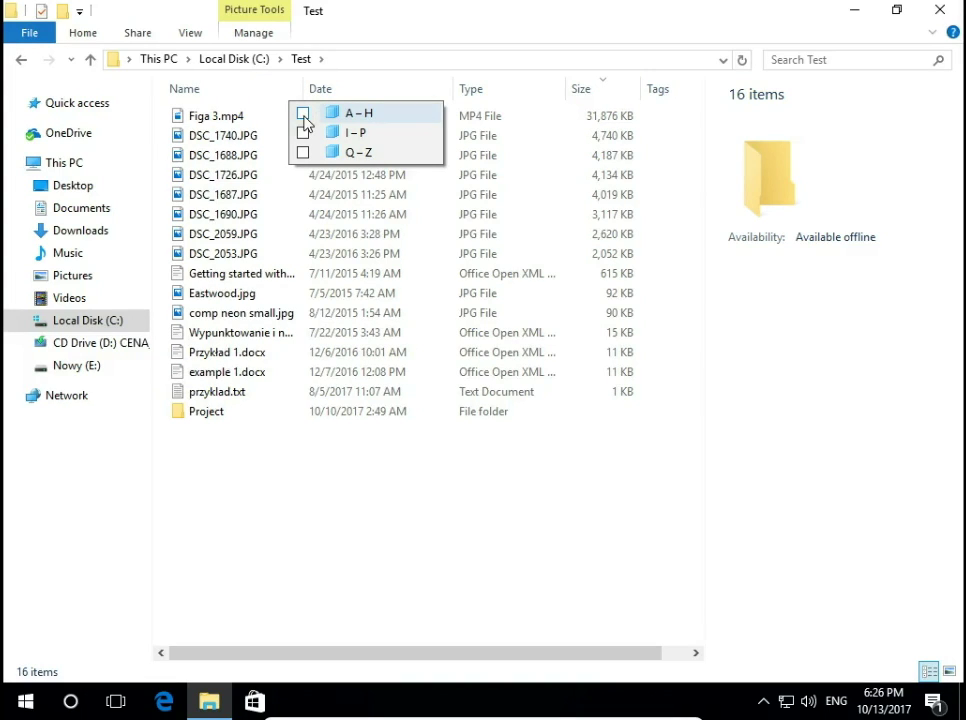
Step: Filter the list to JPG File and Office Open XML Document types, leaving 13 items
{"action": "left_click", "coordinate": [303, 114]}
{"action": "left_click", "coordinate": [303, 114]}
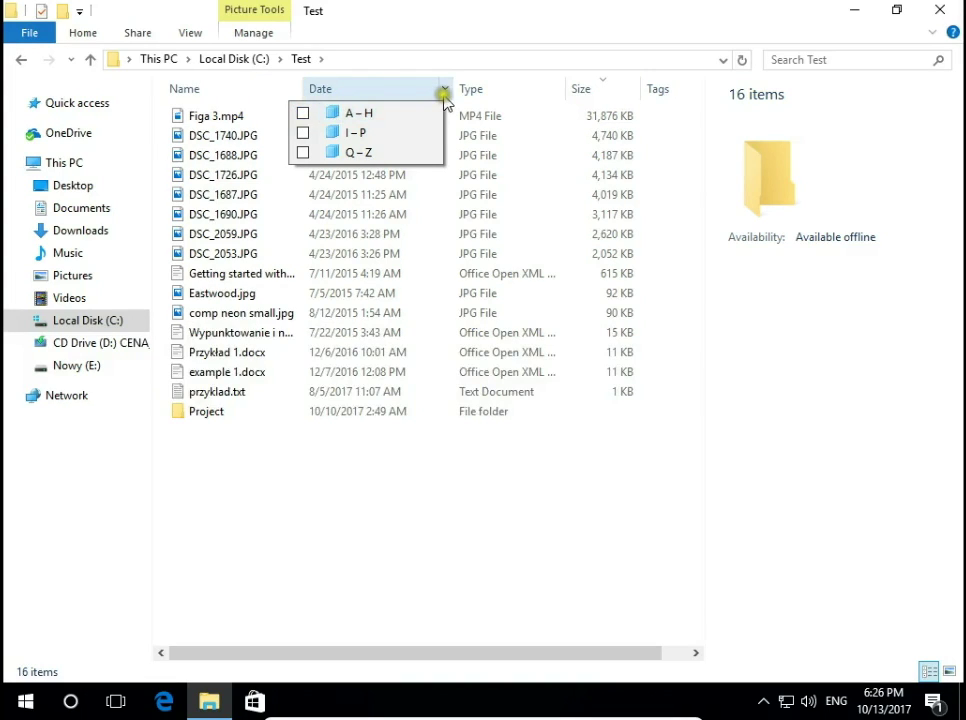
{"action": "left_click", "coordinate": [557, 91]}
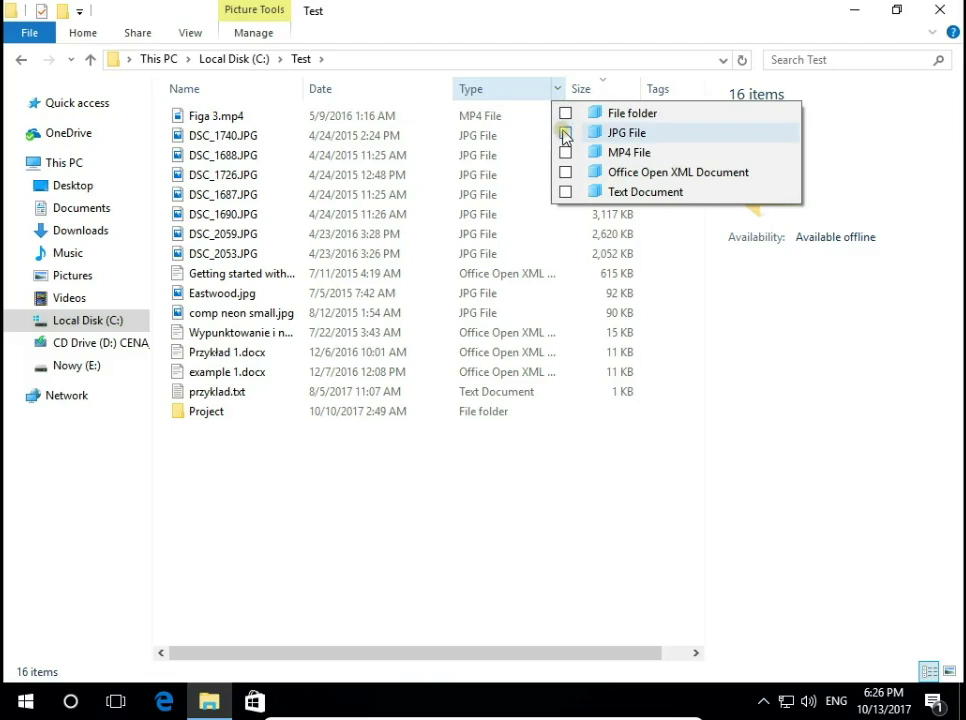
{"action": "left_click", "coordinate": [565, 134]}
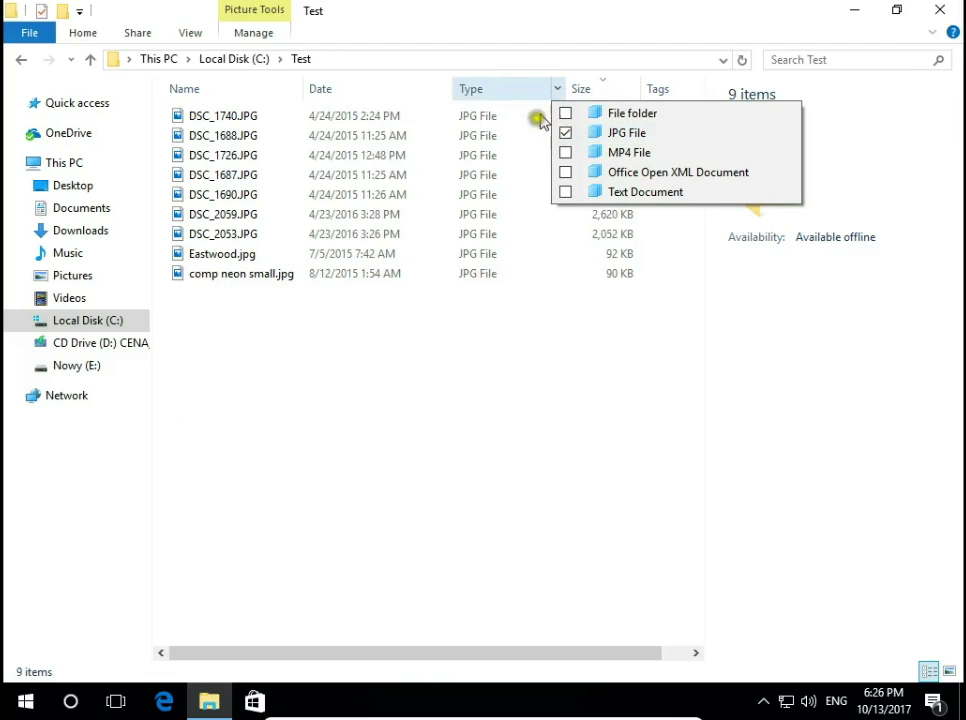
{"action": "left_click", "coordinate": [366, 435]}
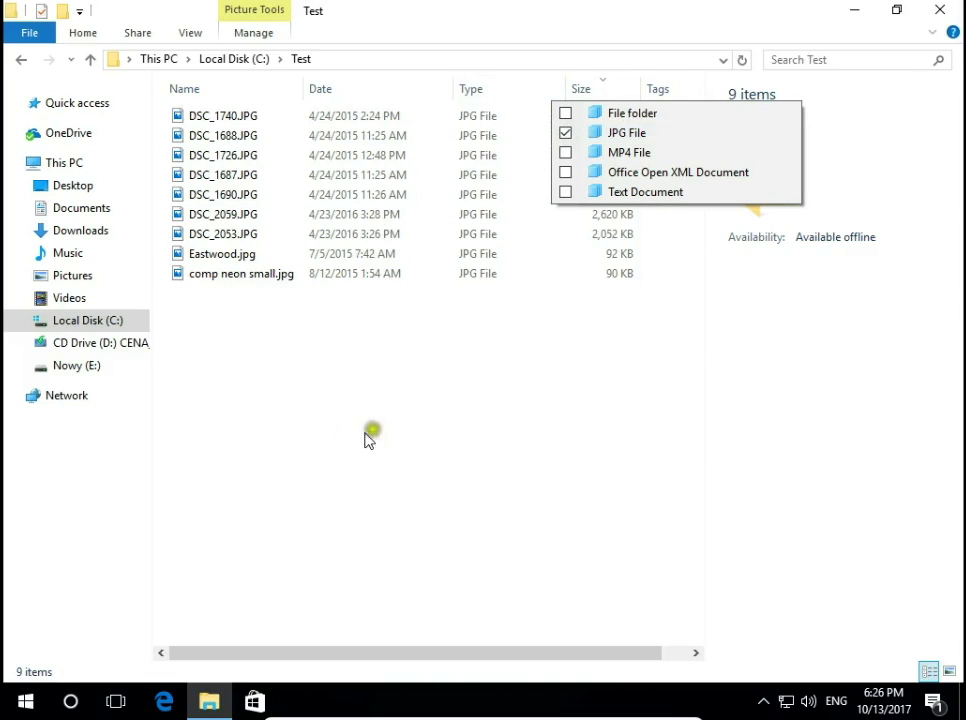
{"action": "left_click", "coordinate": [566, 173]}
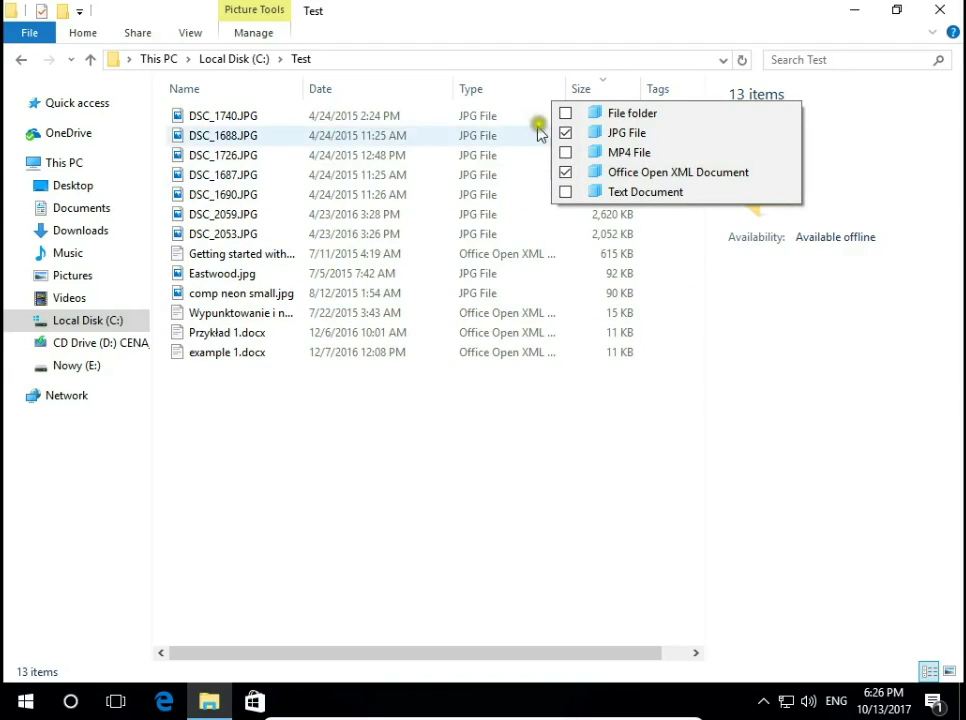
{"action": "left_click", "coordinate": [560, 96]}
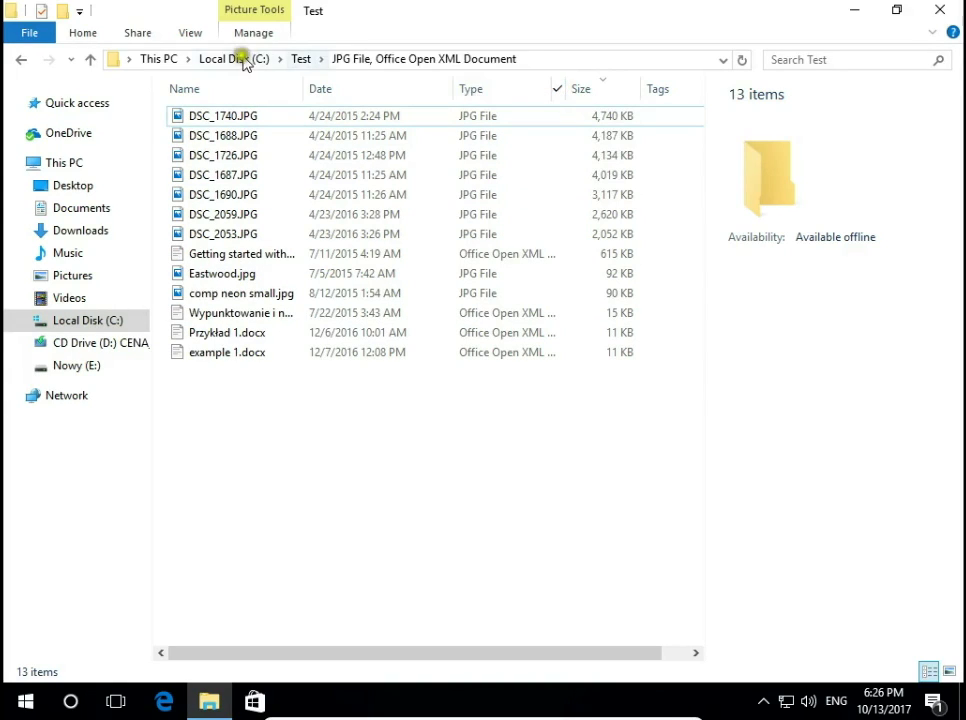
{"action": "left_click", "coordinate": [191, 33]}
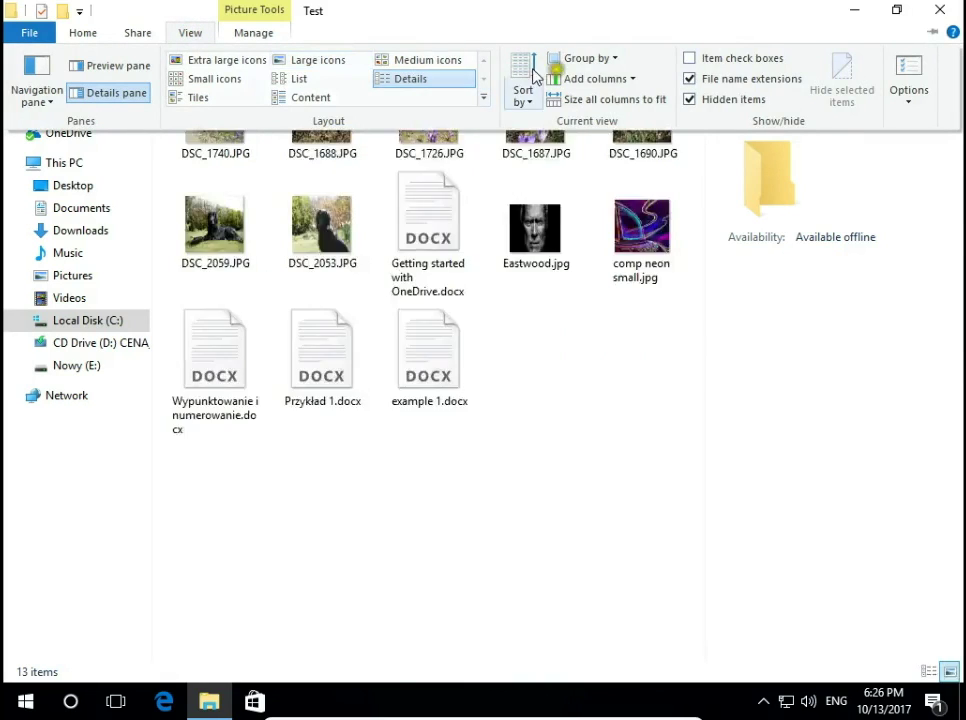
Step: Group the files by Type into JPG File (9) and Office Open XML Document (4), then select comp neon small.jpg
{"action": "left_click", "coordinate": [615, 59]}
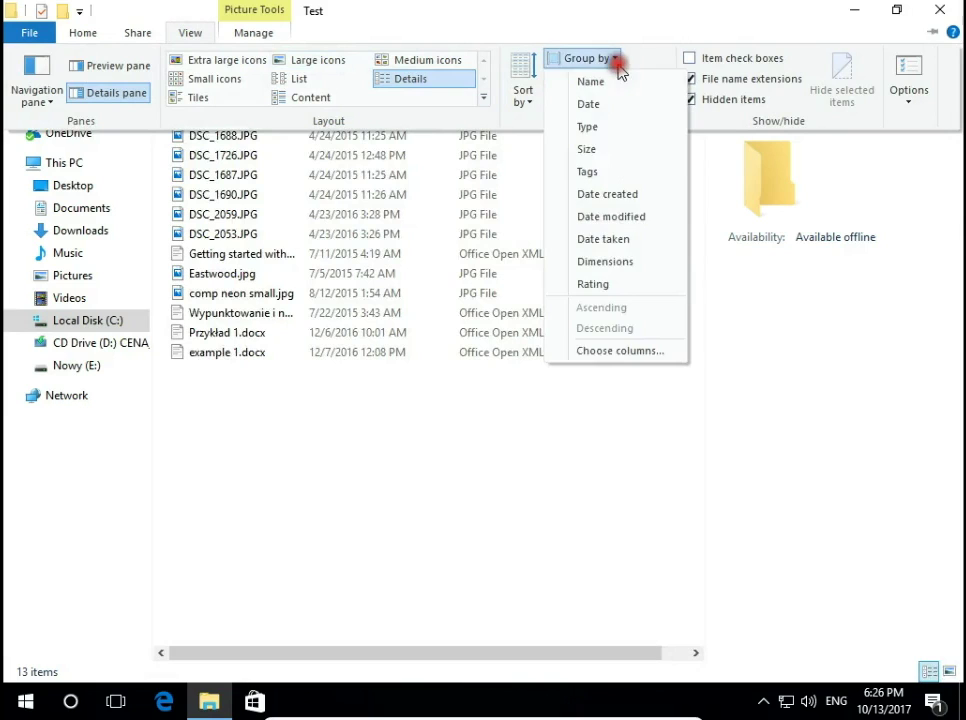
{"action": "left_click", "coordinate": [586, 130]}
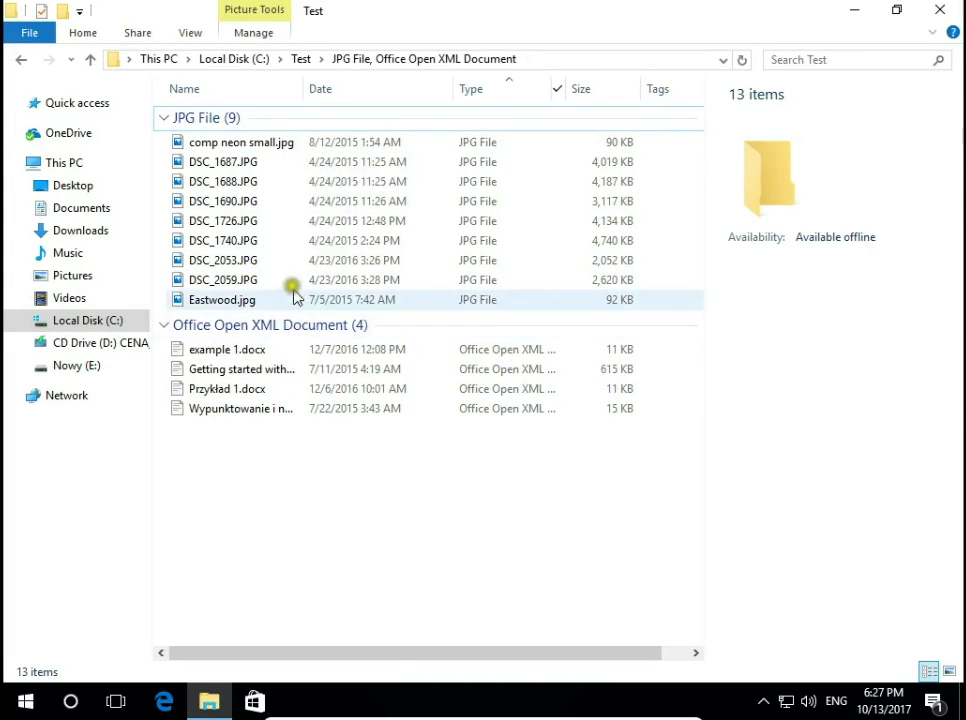
{"action": "left_click", "coordinate": [265, 152]}
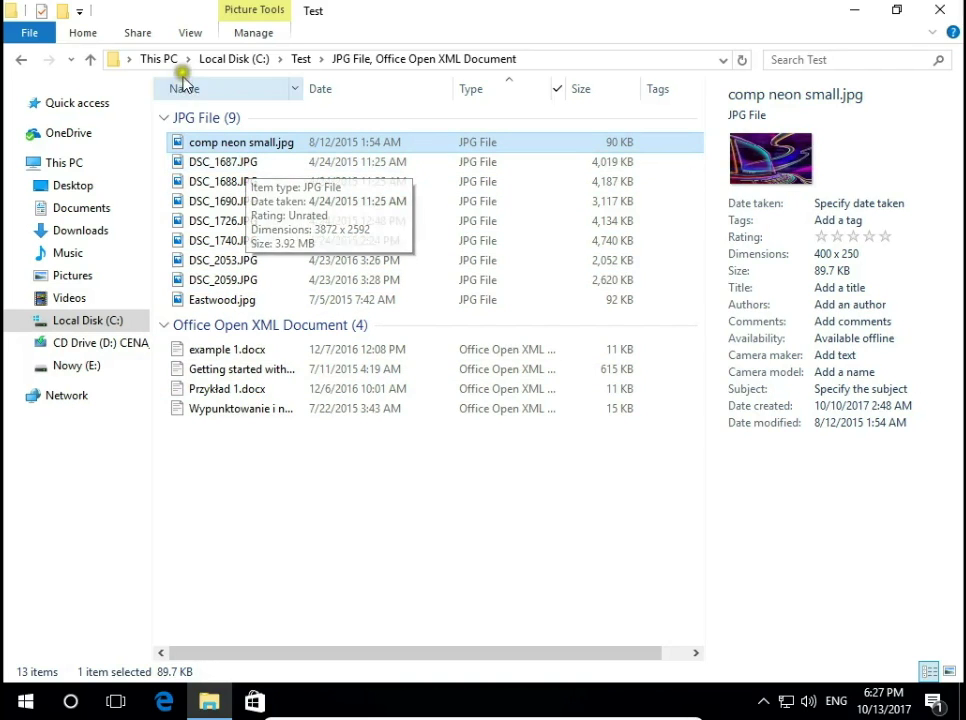
Step: In Folder Options, choose single-click opening with titles underlined on hover, and apply
{"action": "left_click", "coordinate": [190, 35]}
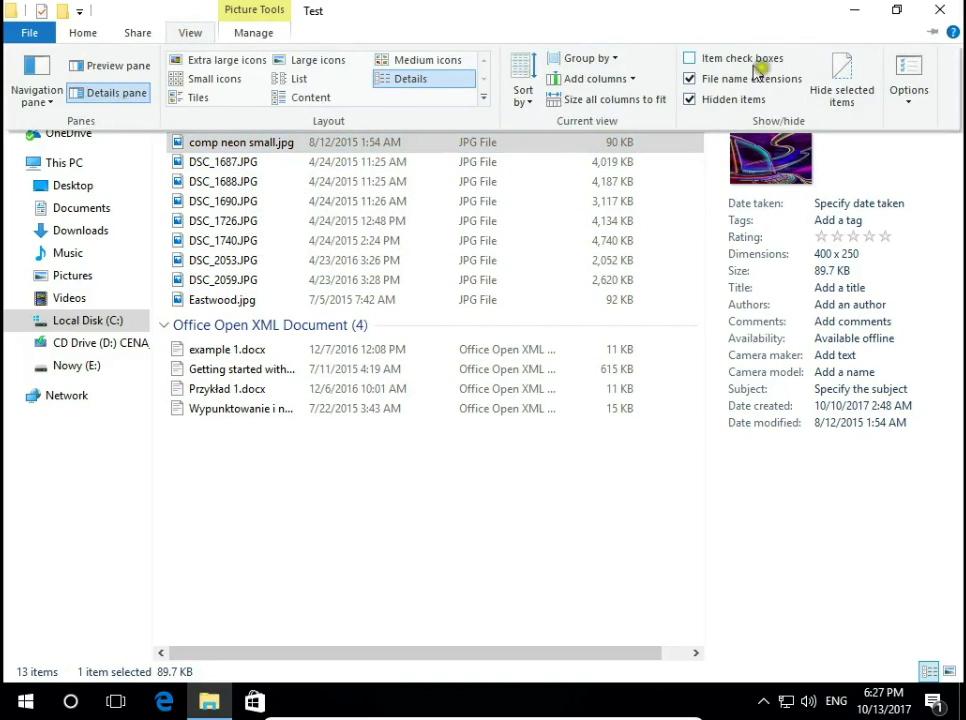
{"action": "left_click", "coordinate": [915, 78]}
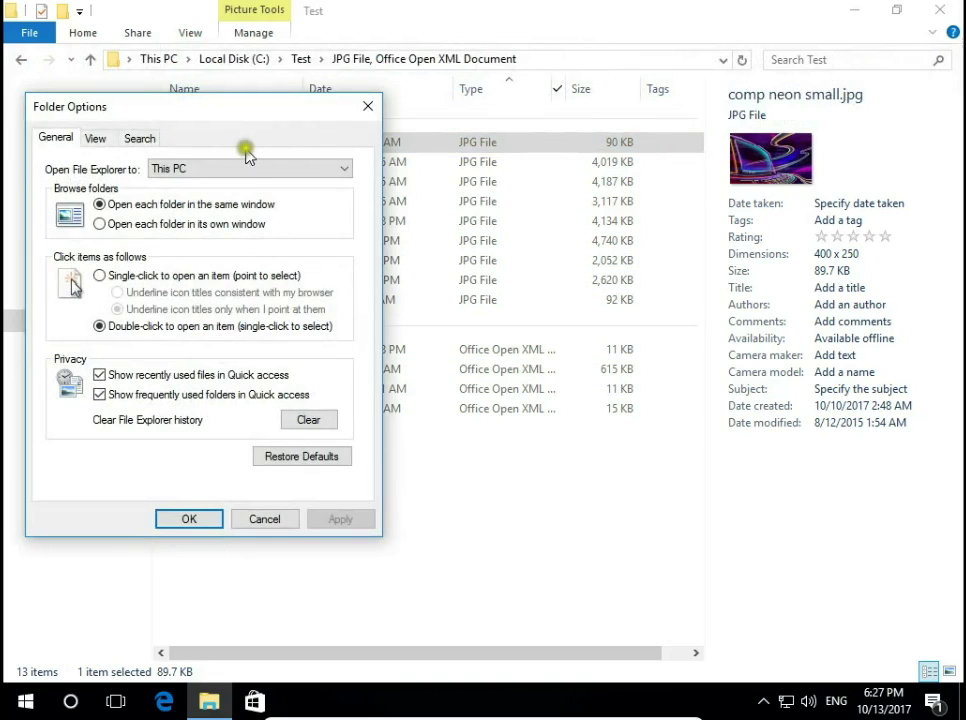
{"action": "left_click_drag", "start_coordinate": [222, 110], "coordinate": [737, 165]}
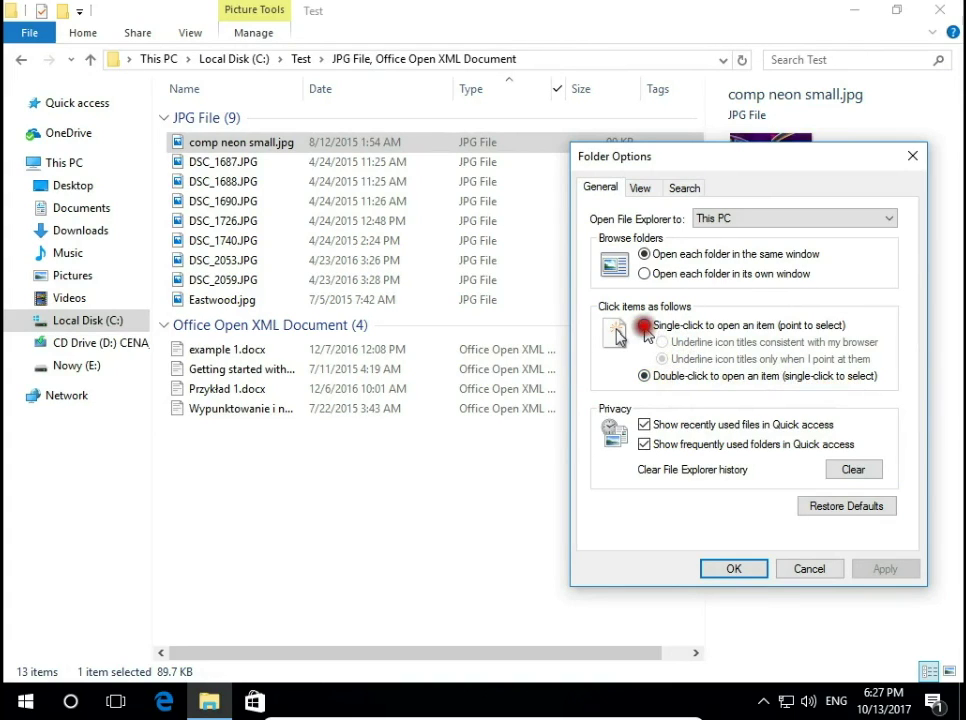
{"action": "left_click", "coordinate": [645, 327]}
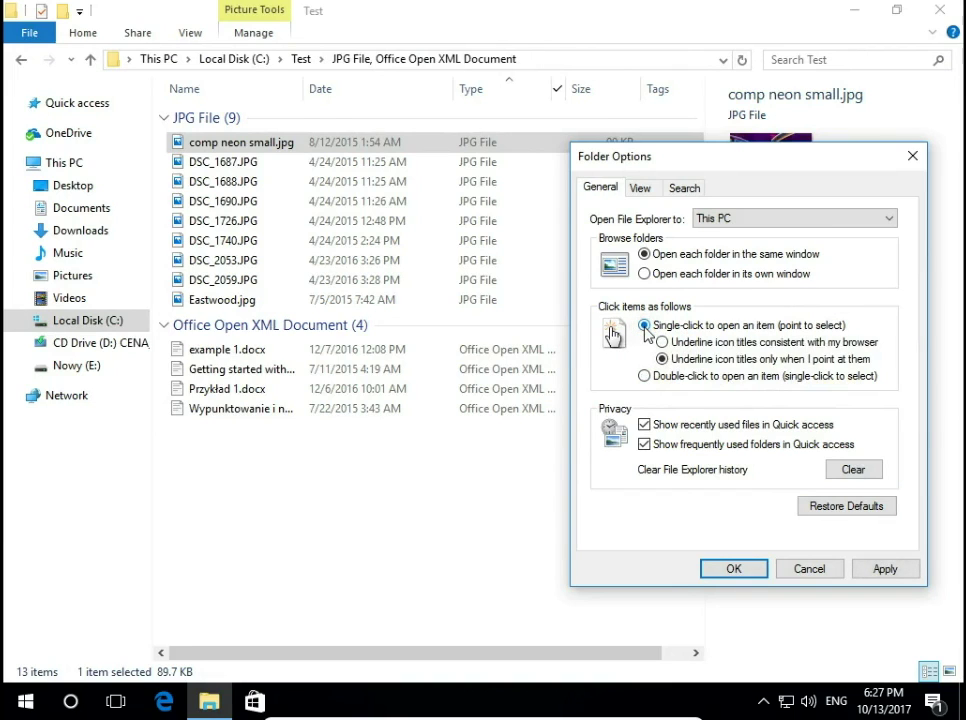
{"action": "left_click", "coordinate": [884, 568]}
{"action": "left_click", "coordinate": [734, 568]}
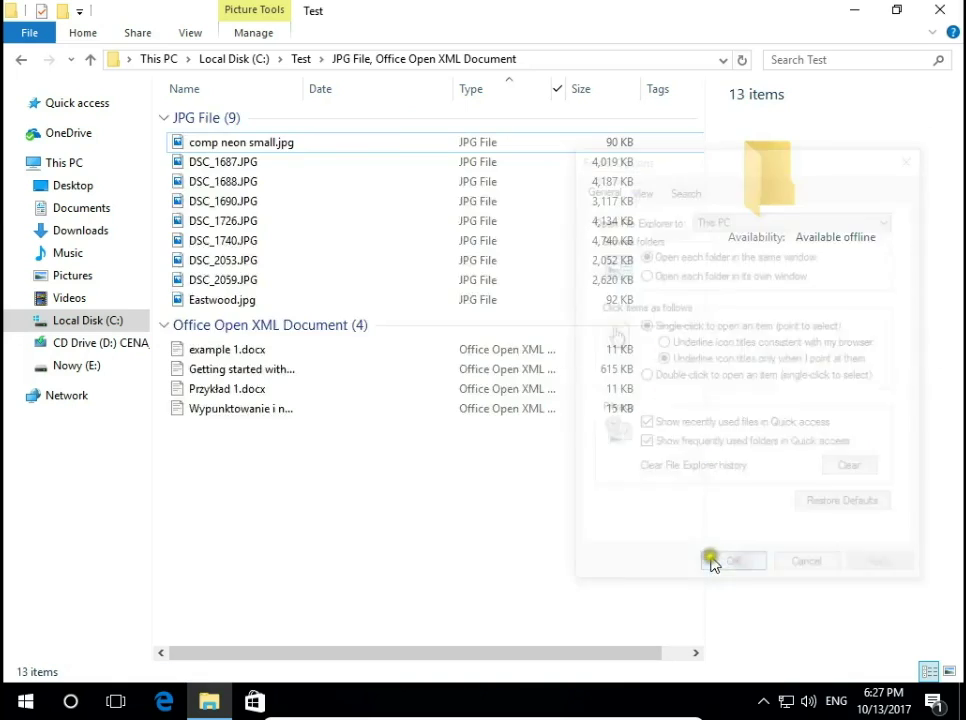
Step: Select the nine JPG files from Eastwood.jpg to comp neon small.jpg, then reopen Folder Options
{"action": "mouse_move", "coordinate": [244, 288]}
{"action": "left_click", "coordinate": [233, 300]}
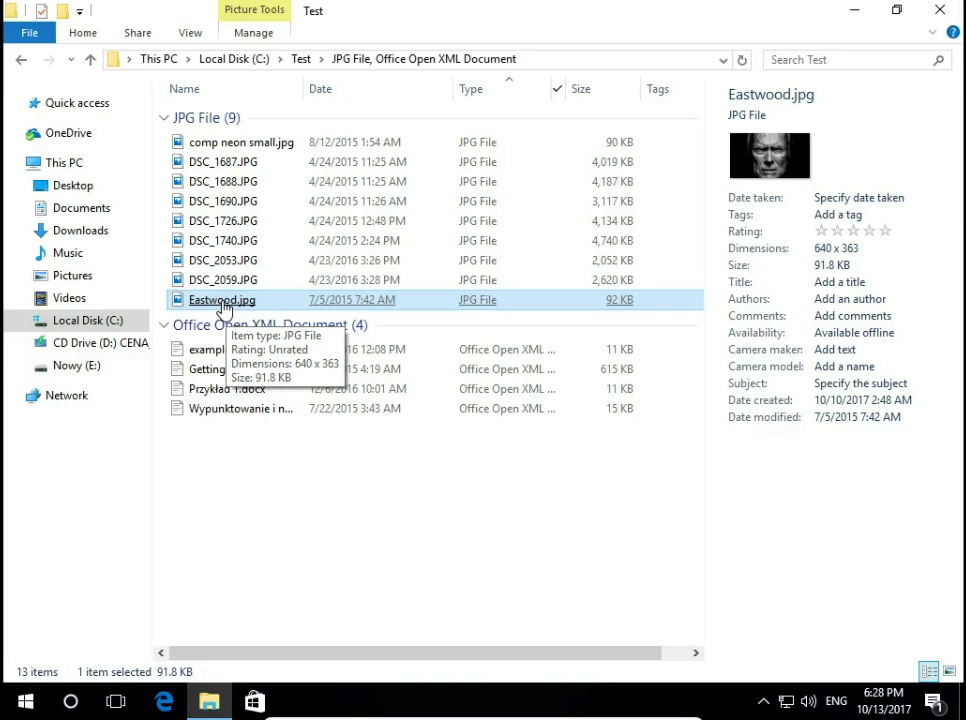
{"action": "left_click", "coordinate": [205, 150], "text": "shift"}
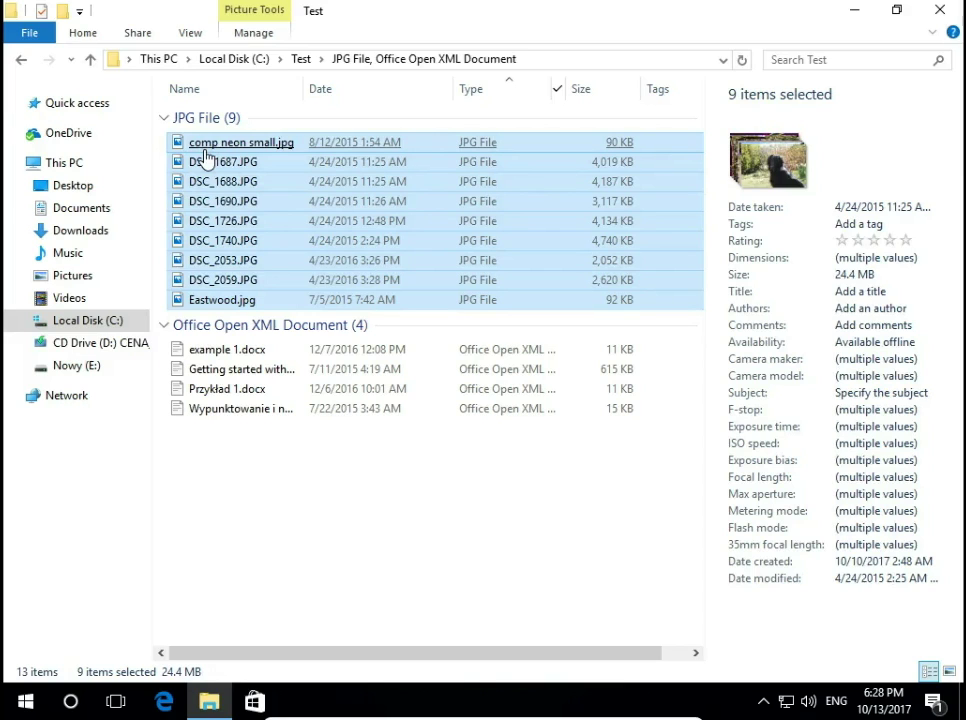
{"action": "left_click", "coordinate": [192, 32]}
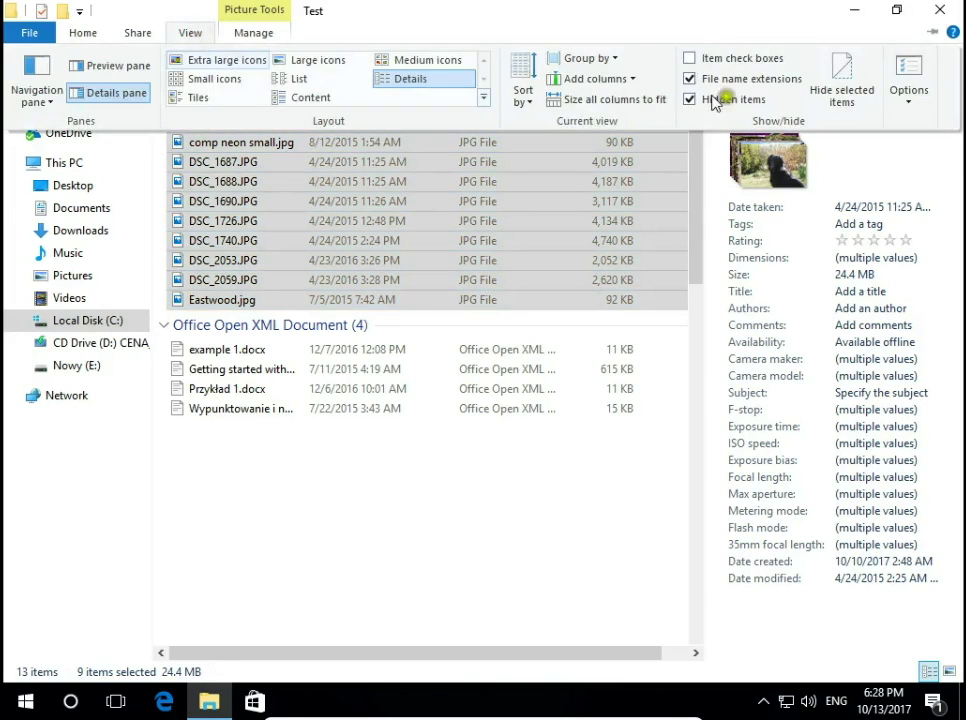
{"action": "left_click", "coordinate": [902, 108]}
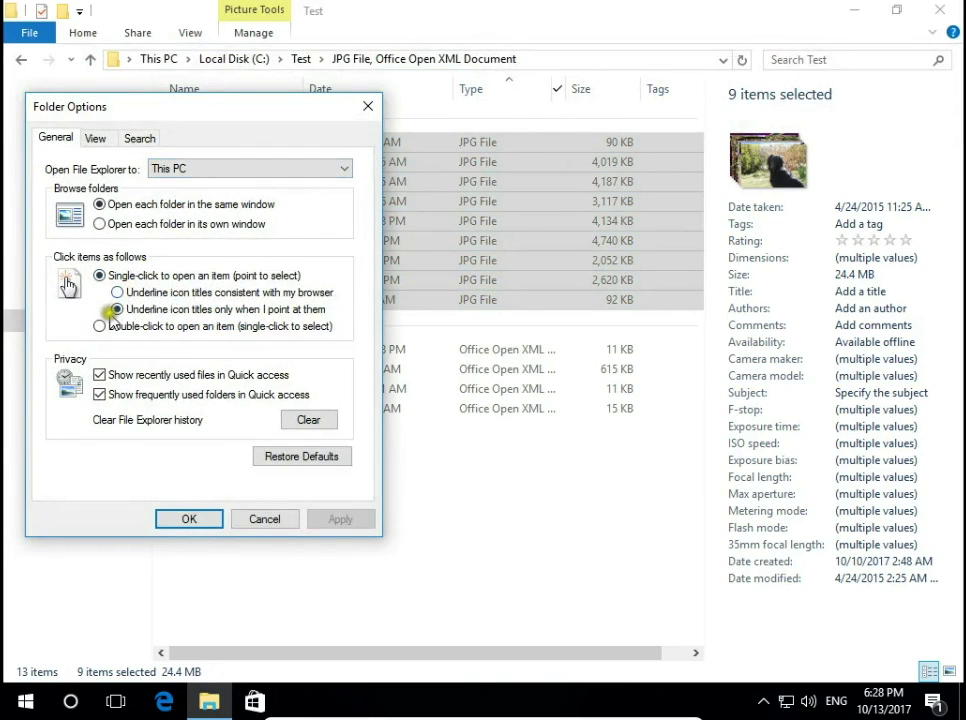
Step: Switch Folder Options back to double-click opening and apply it
{"action": "left_click", "coordinate": [103, 327]}
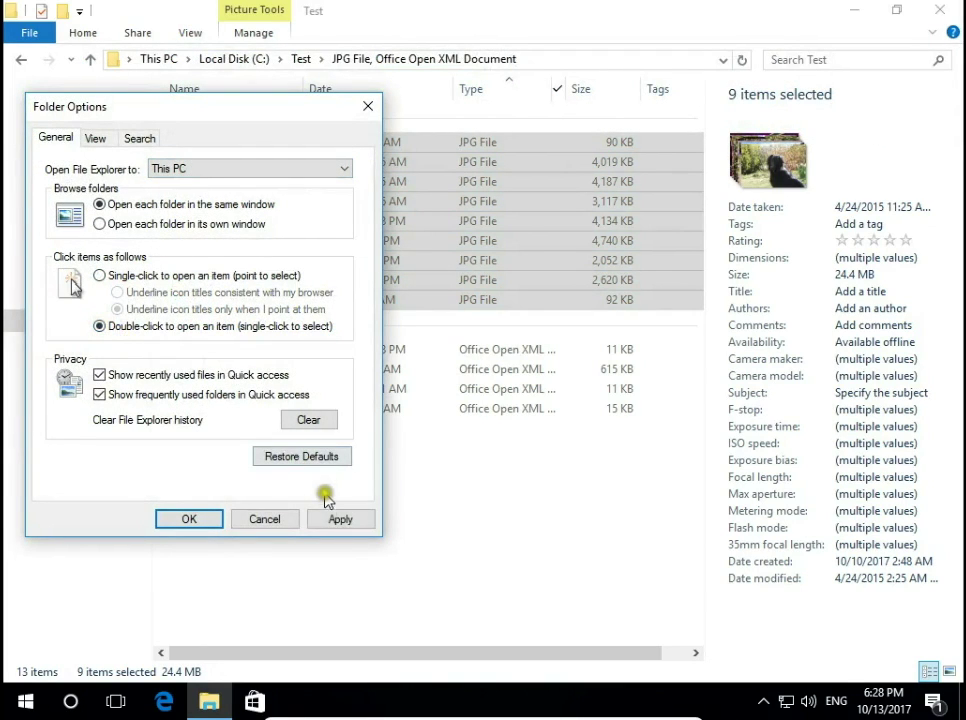
{"action": "left_click", "coordinate": [339, 519]}
{"action": "left_click", "coordinate": [207, 518]}
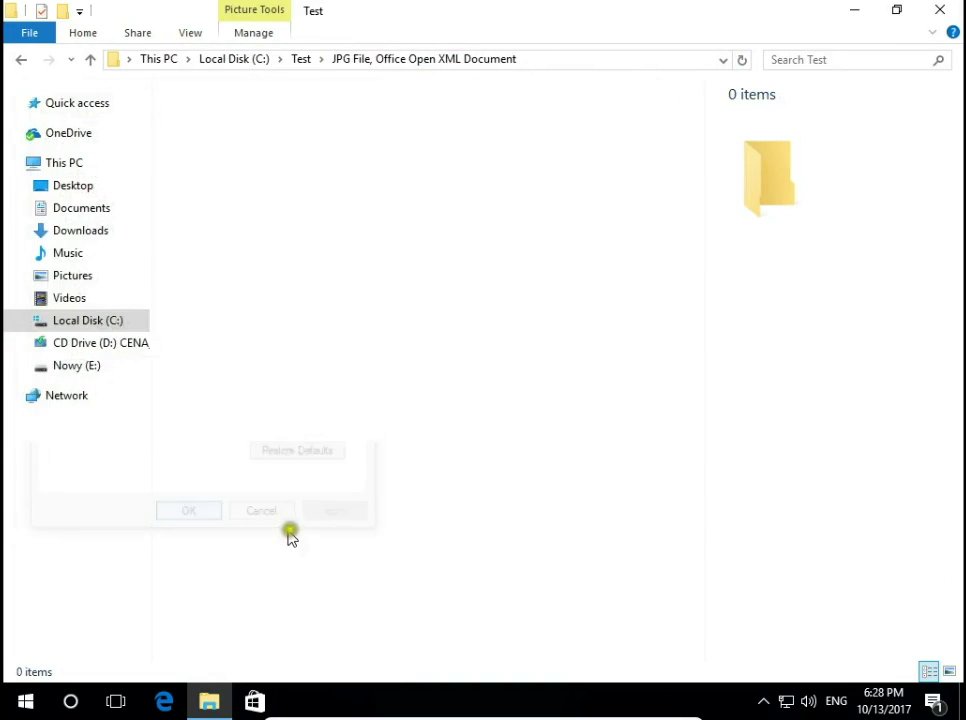
{"action": "left_click", "coordinate": [357, 522]}
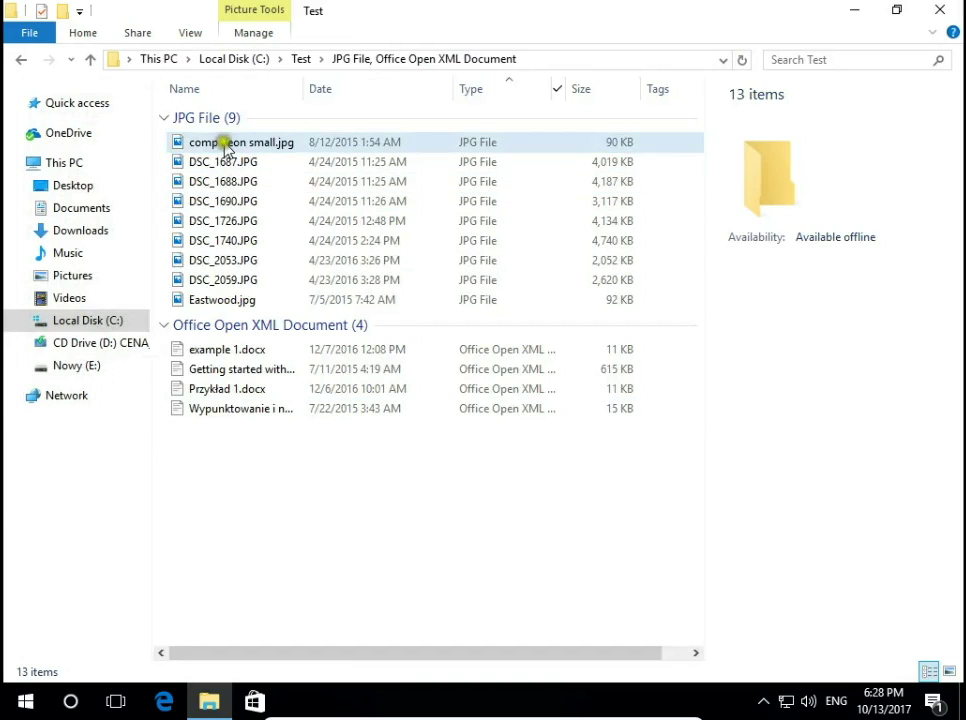
Step: Try selecting individual JPGs, Ctrl-add DSC_1740, DSC_2059 and two documents, then clear the selection
{"action": "left_click", "coordinate": [224, 143]}
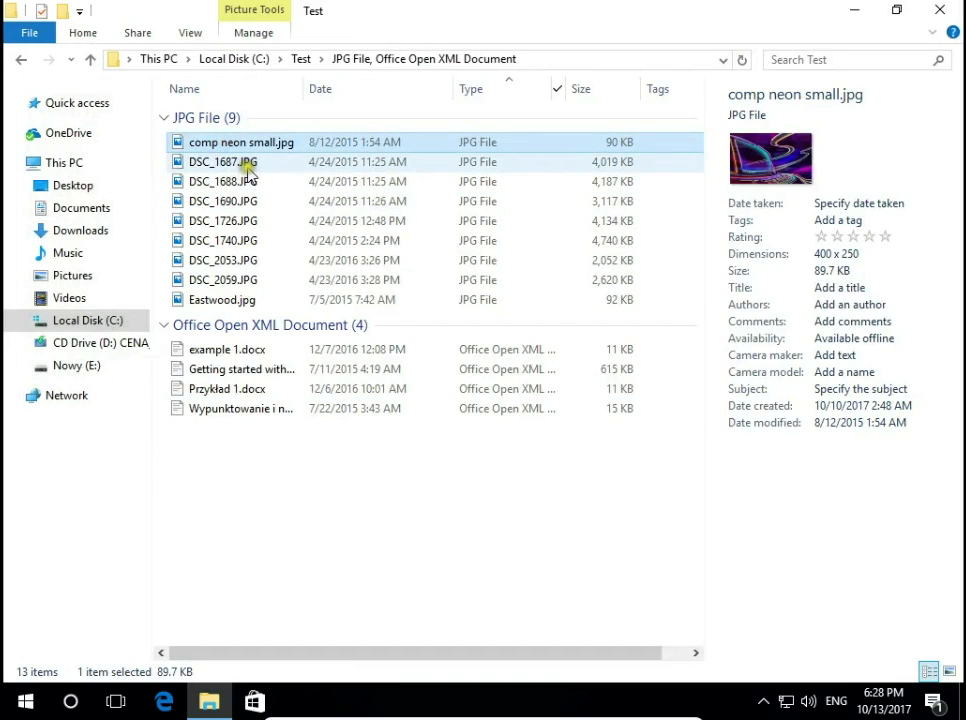
{"action": "left_click", "coordinate": [246, 164]}
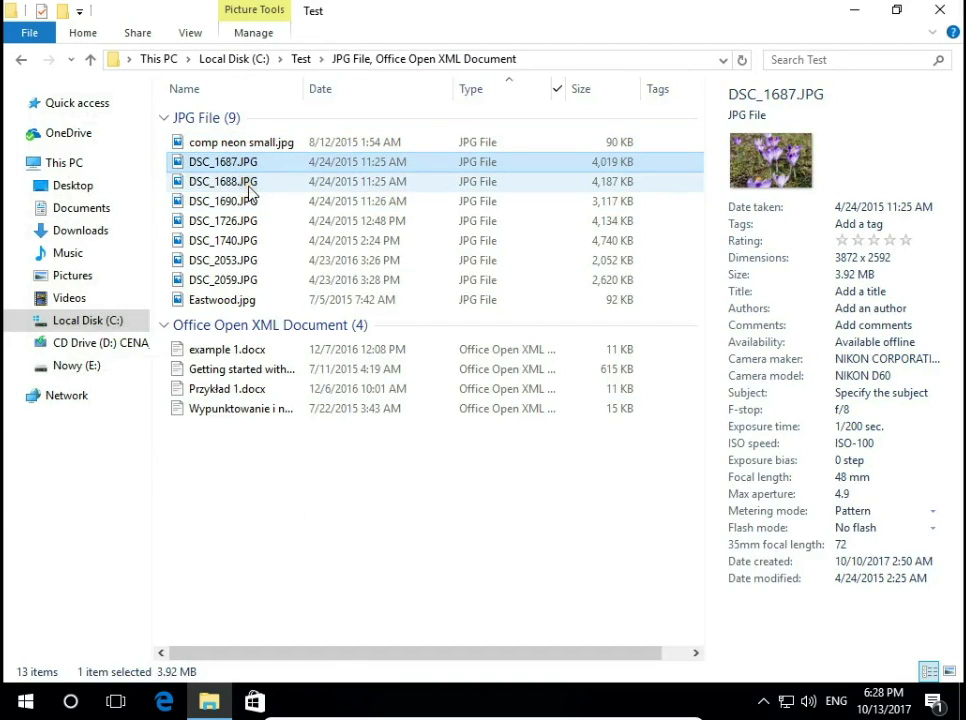
{"action": "left_click", "coordinate": [248, 183]}
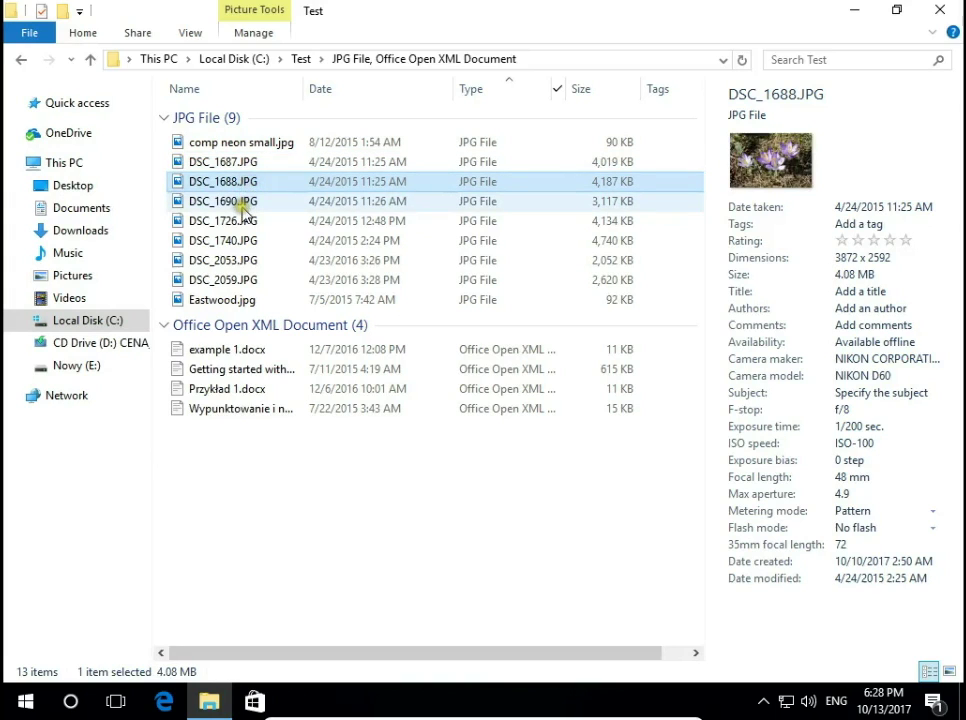
{"action": "left_click", "coordinate": [244, 207]}
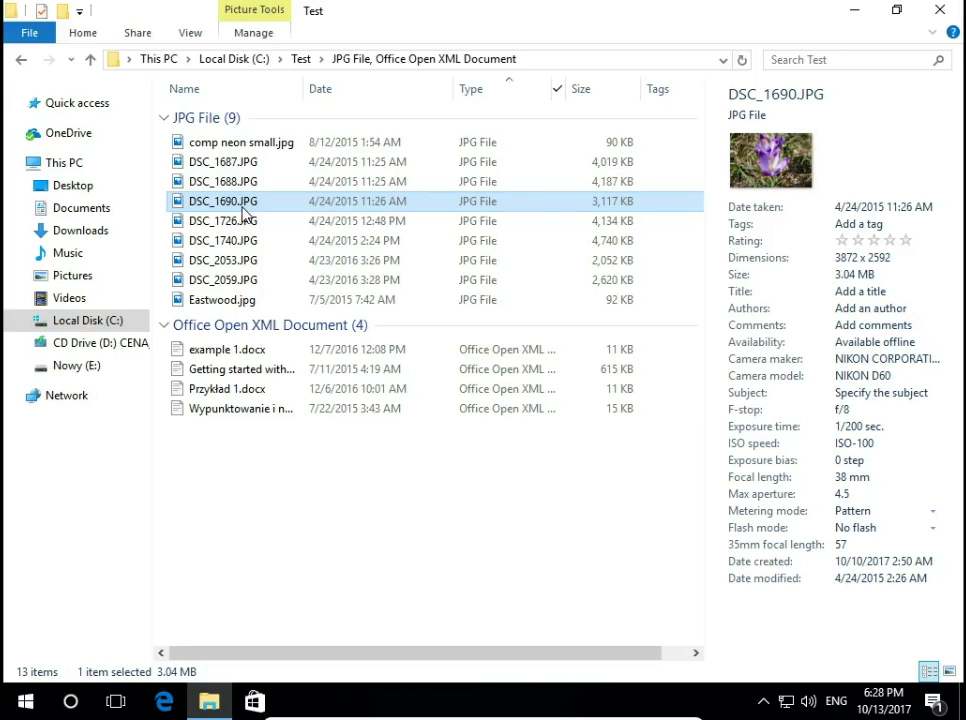
{"action": "left_click", "coordinate": [244, 241], "text": "ctrl"}
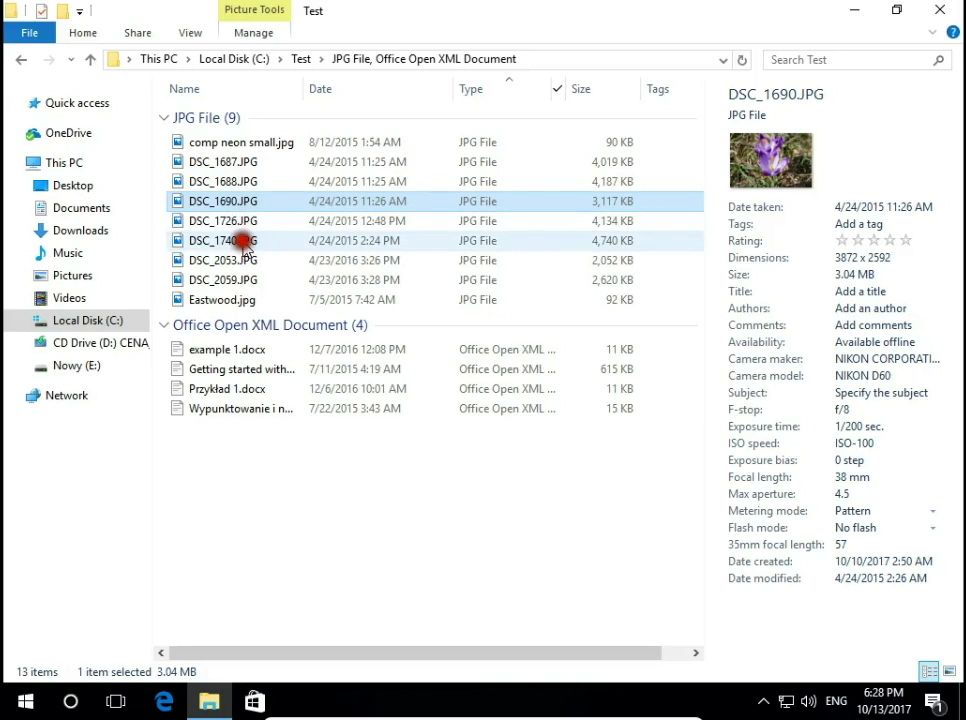
{"action": "left_click", "coordinate": [247, 283], "text": "ctrl"}
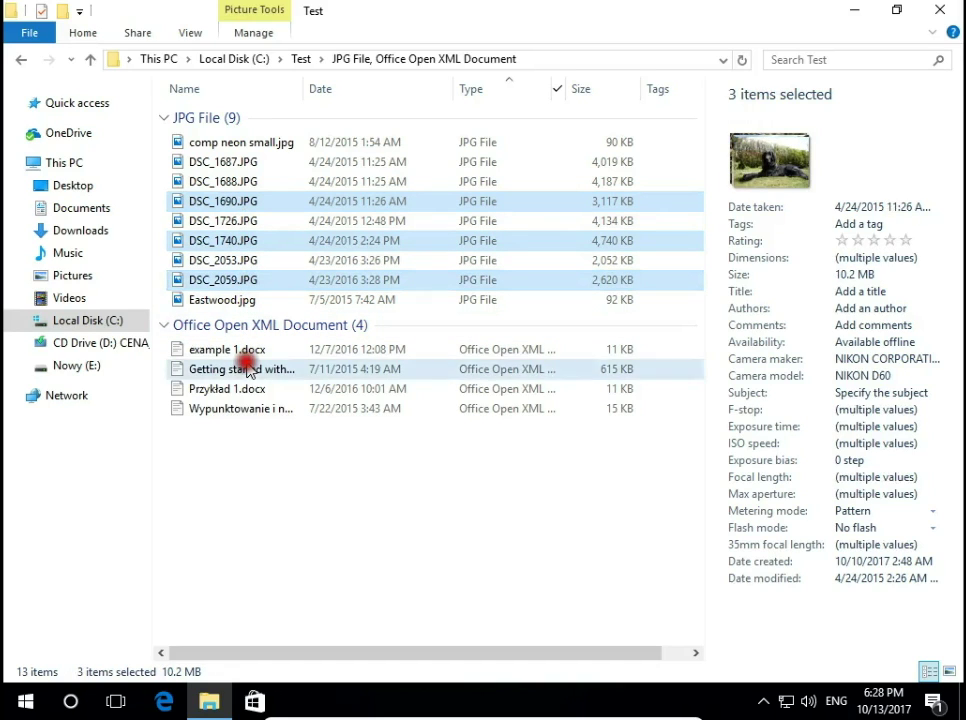
{"action": "left_click", "coordinate": [248, 370], "text": "ctrl"}
{"action": "left_click", "coordinate": [231, 411], "text": "ctrl"}
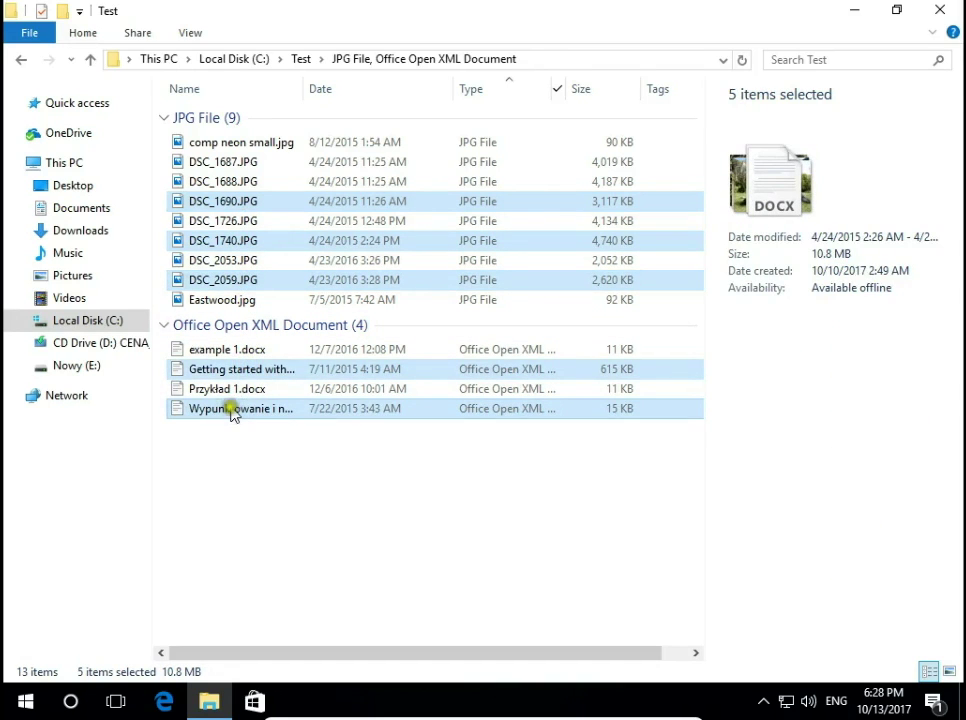
{"action": "left_click", "coordinate": [233, 460]}
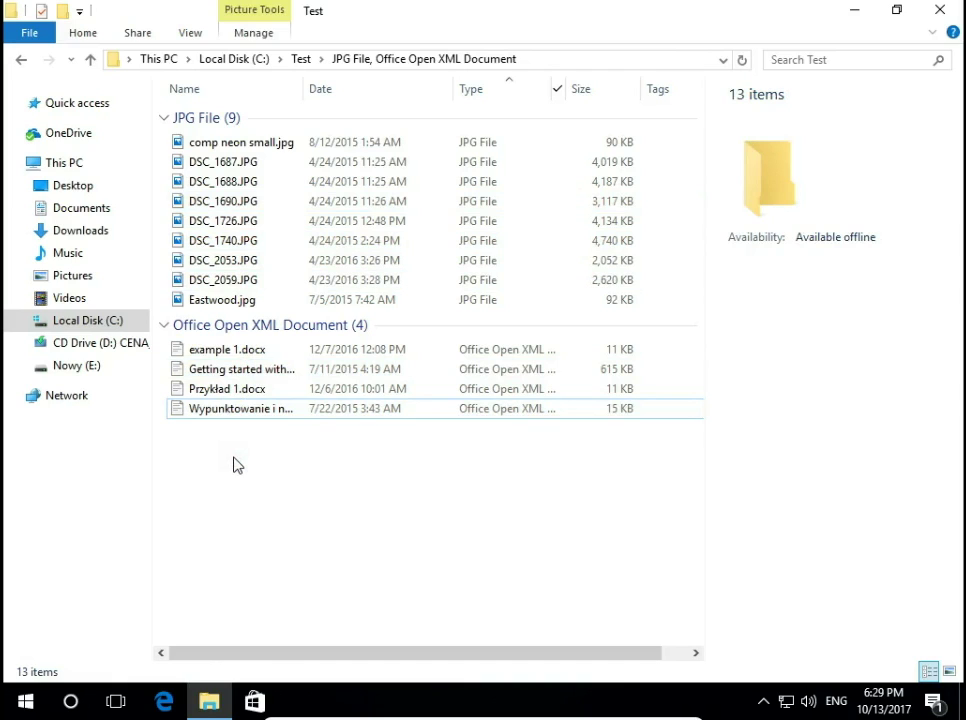
{"action": "left_click", "coordinate": [234, 466]}
Step: Select Eastwood.jpg, invert the selection to the other twelve items, then deselect everything
{"action": "left_click", "coordinate": [241, 305]}
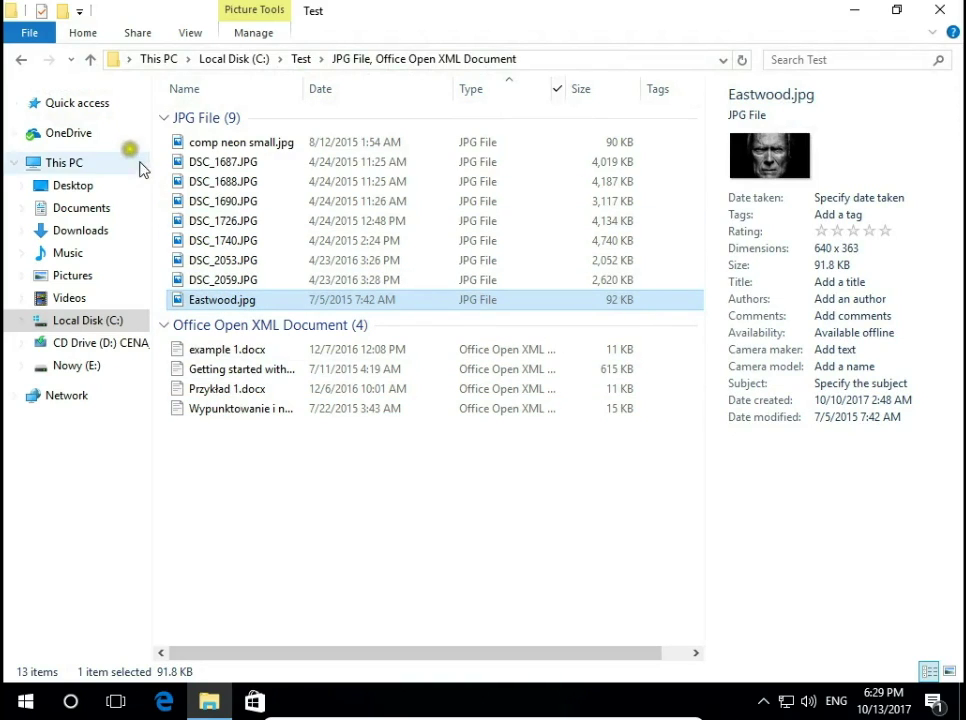
{"action": "left_click", "coordinate": [84, 33]}
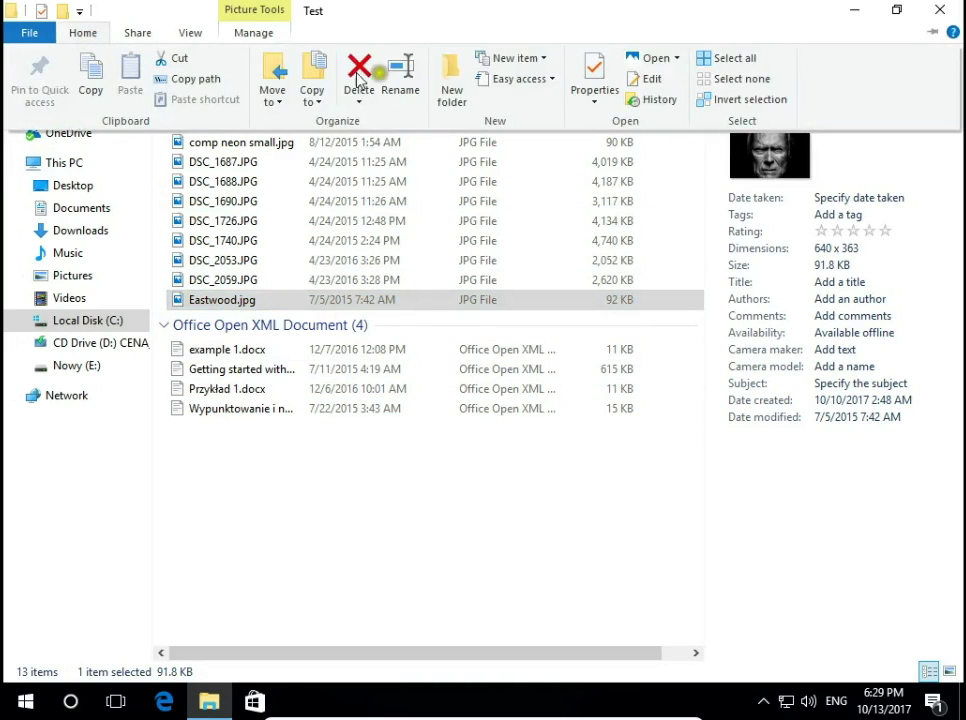
{"action": "left_click", "coordinate": [737, 104]}
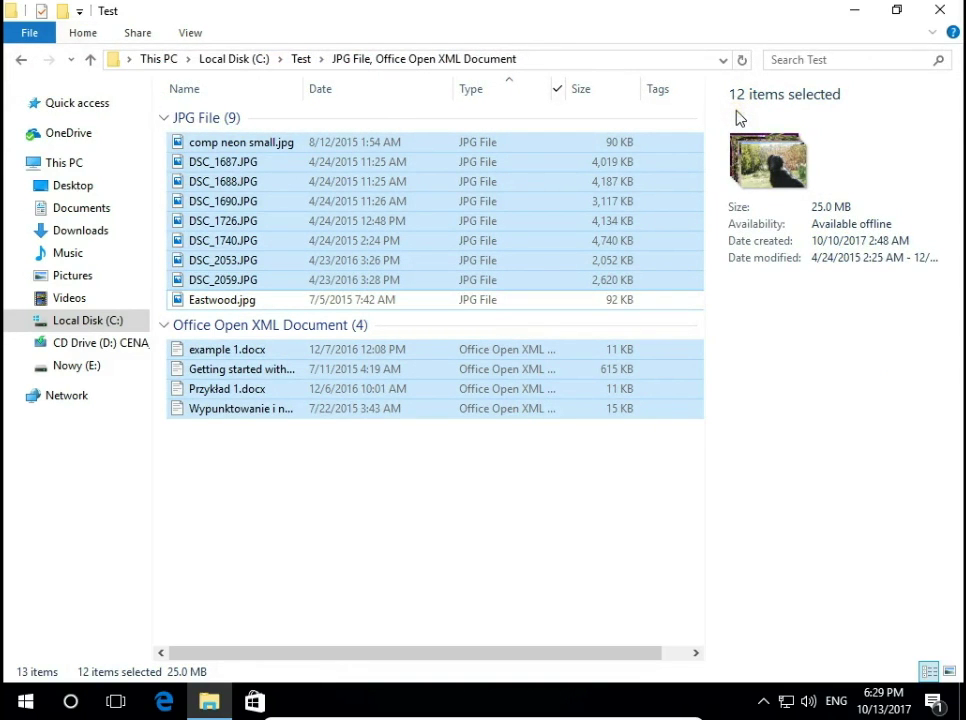
{"action": "left_click", "coordinate": [450, 480]}
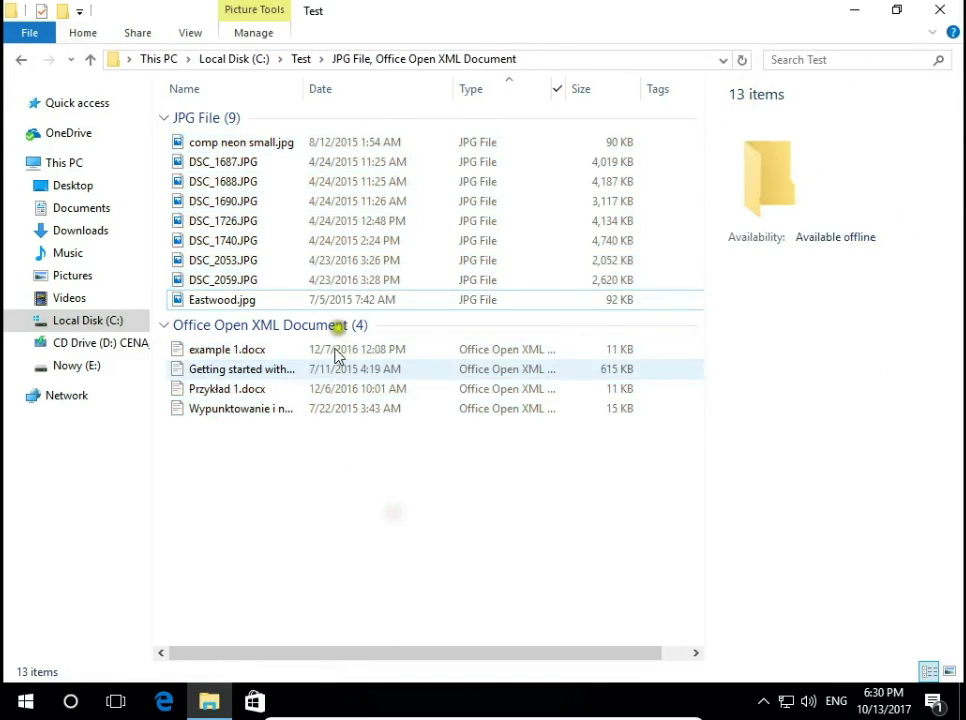
Step: Uncheck JPG File and Office Open XML Document to clear the Type column filter
{"action": "left_click", "coordinate": [553, 91]}
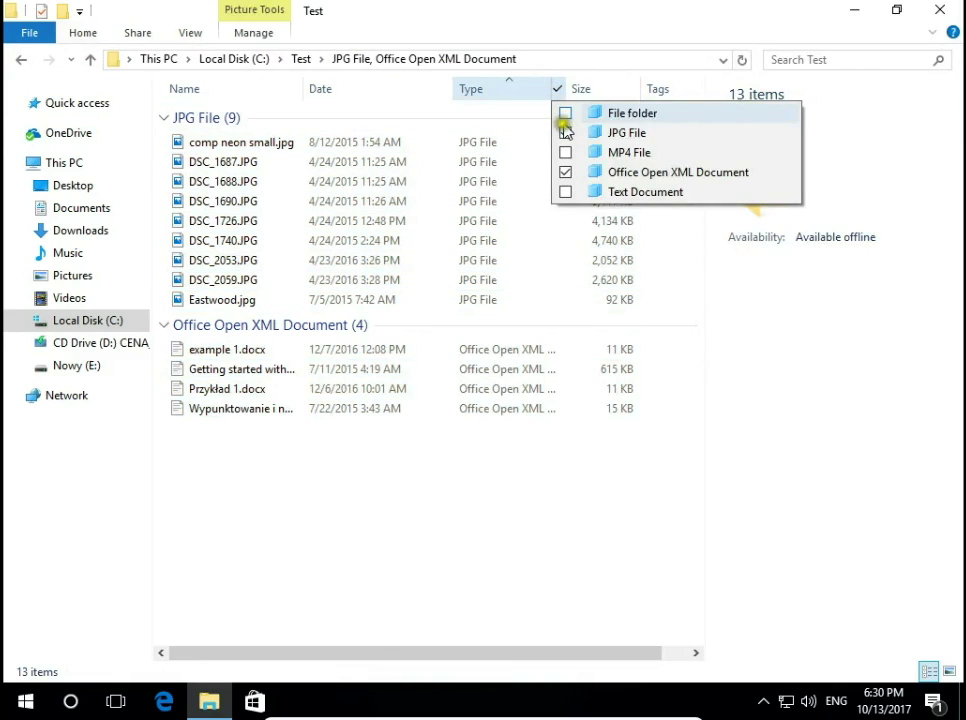
{"action": "left_click", "coordinate": [565, 133]}
{"action": "left_click", "coordinate": [555, 90]}
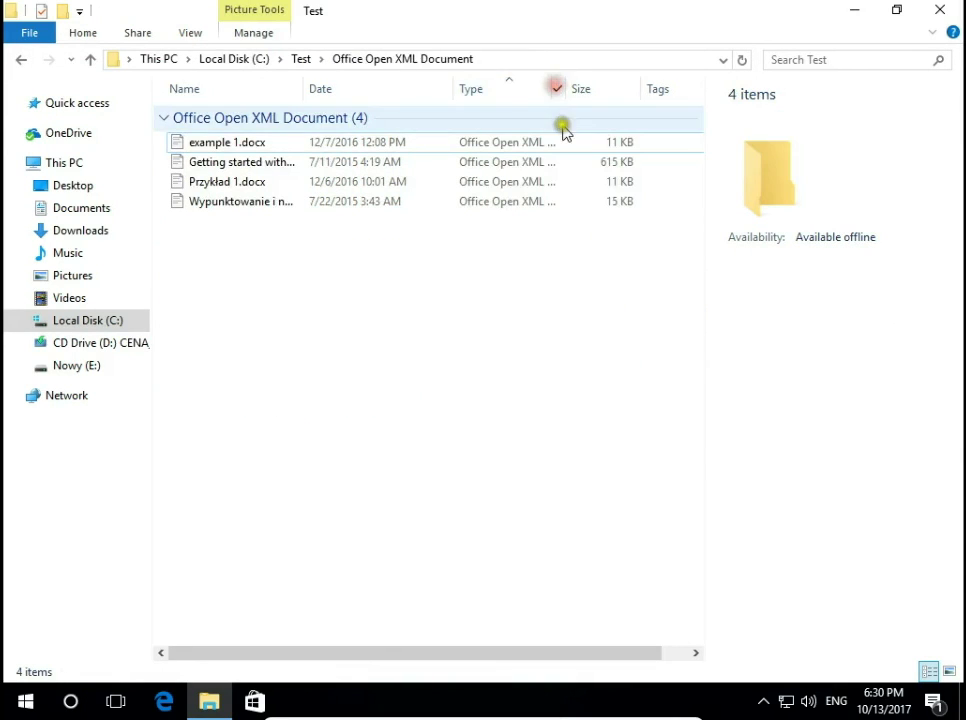
{"action": "left_click", "coordinate": [555, 91]}
{"action": "left_click", "coordinate": [565, 172]}
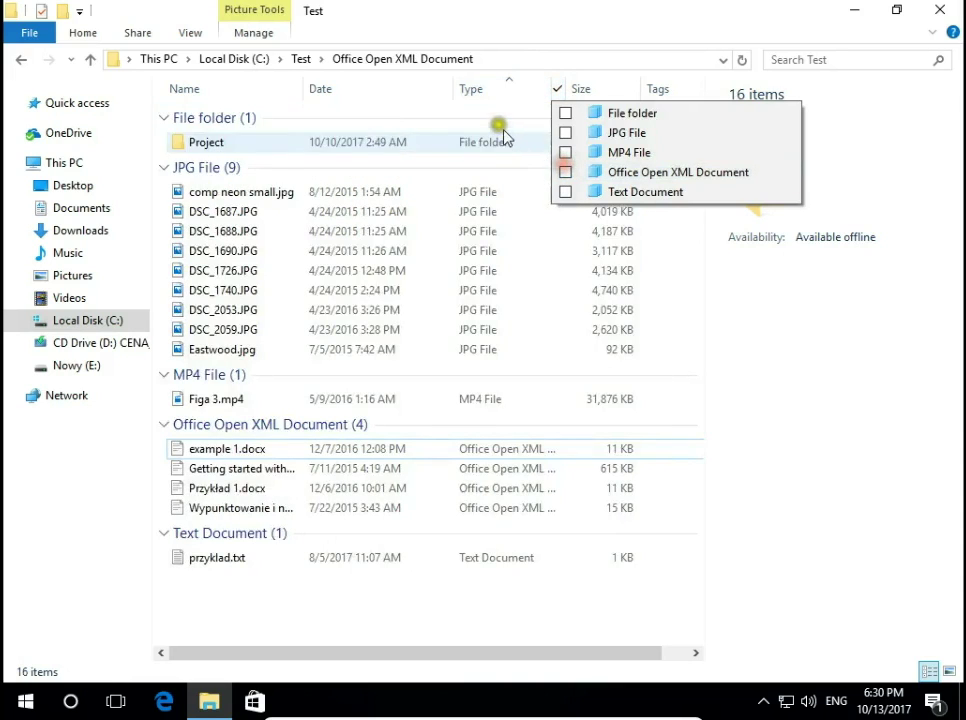
{"action": "left_click", "coordinate": [444, 95]}
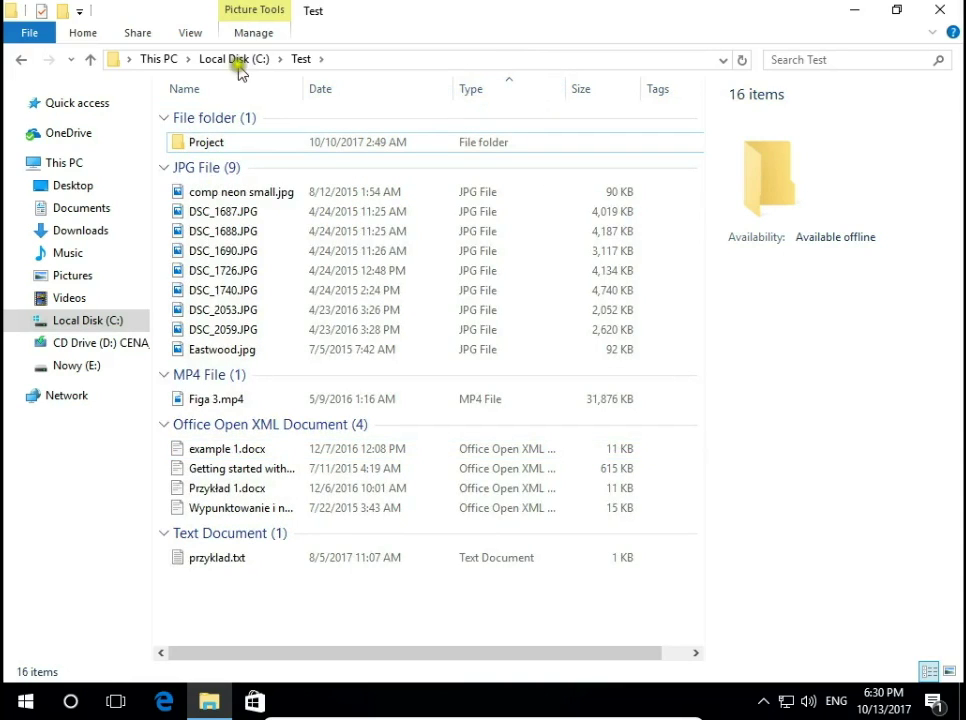
Step: Set Group by to (None) so all 16 items show in one list
{"action": "left_click", "coordinate": [190, 33]}
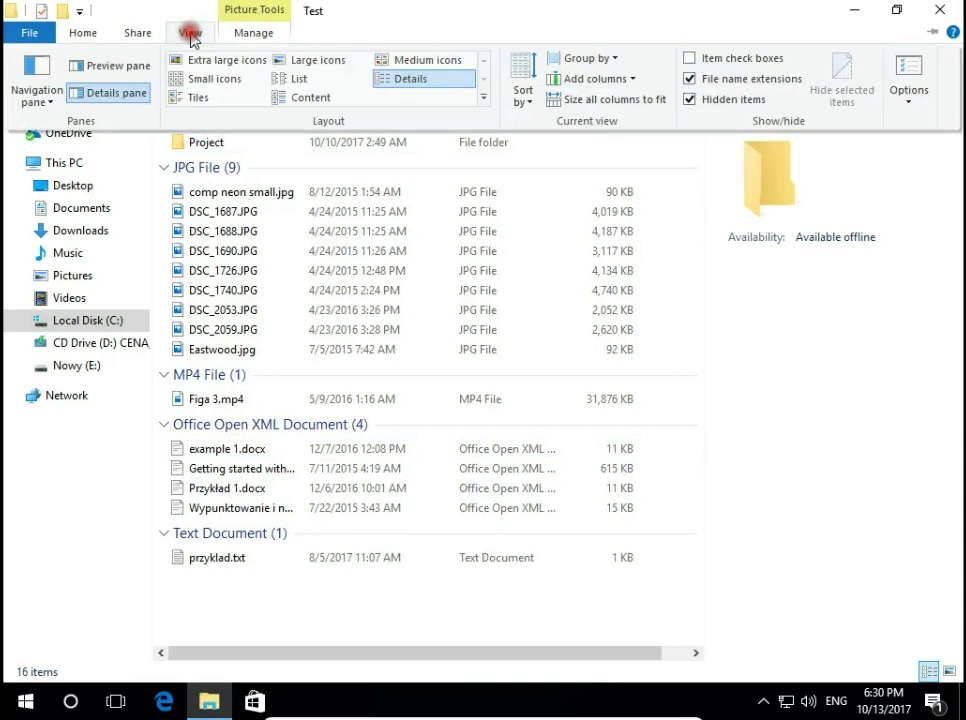
{"action": "left_click", "coordinate": [586, 58]}
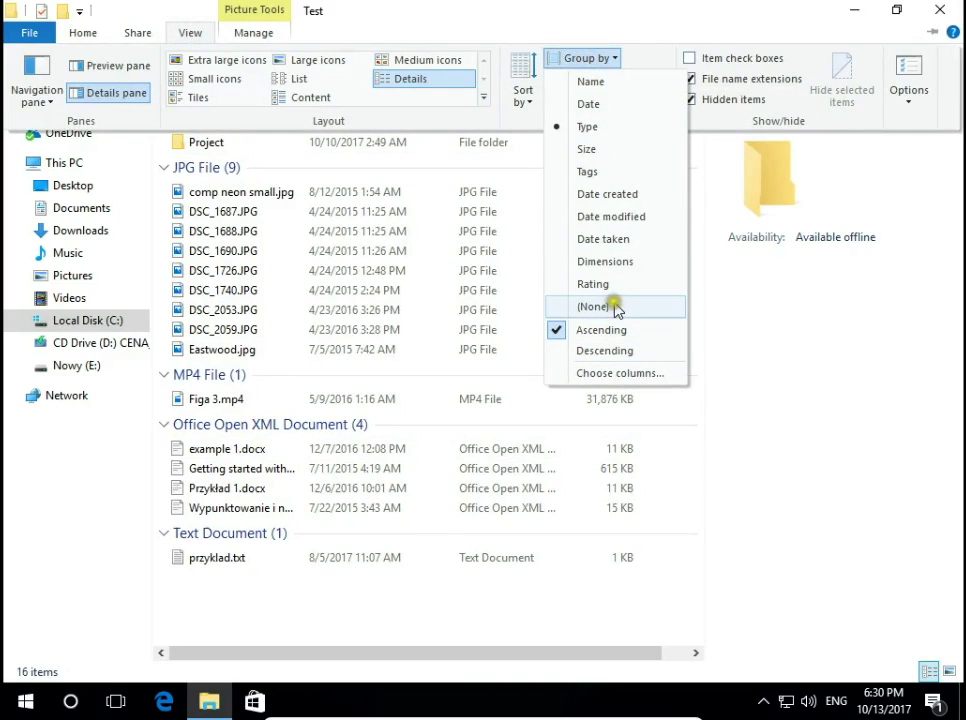
{"action": "left_click", "coordinate": [614, 308]}
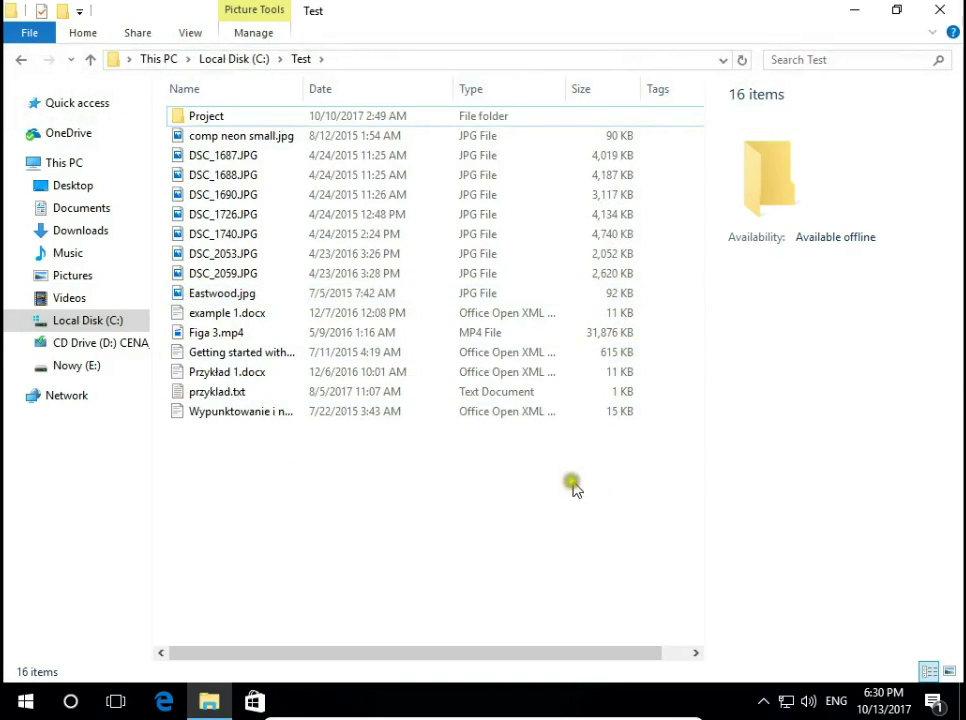
{"action": "left_click", "coordinate": [568, 488]}
Step: Search the Test folder for *.jpg, then clear the search
{"action": "left_click", "coordinate": [808, 61]}
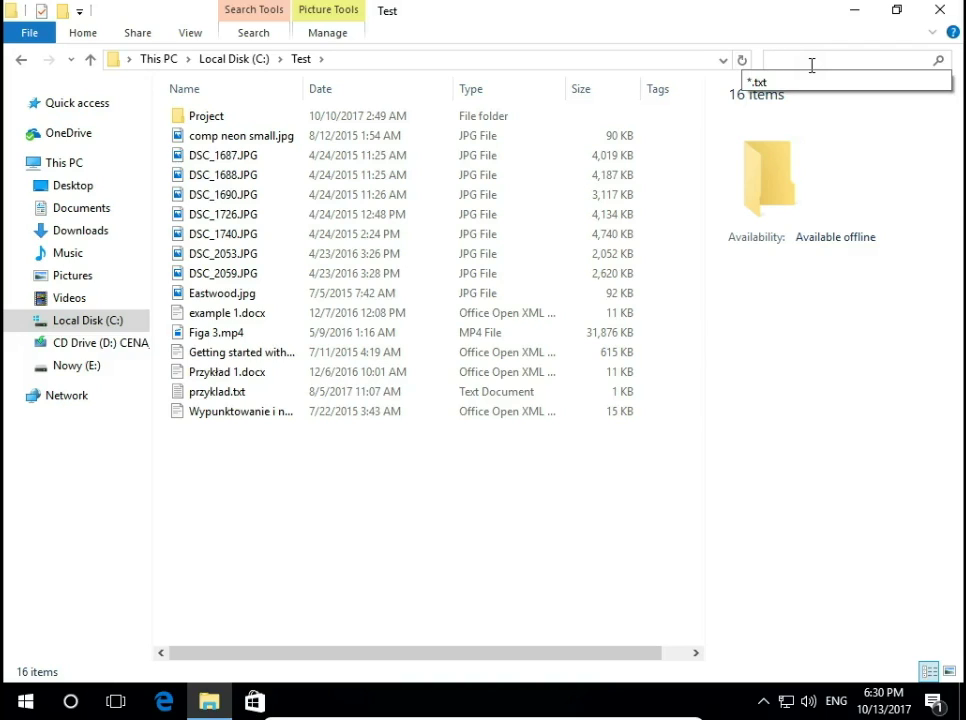
{"action": "type", "text": "*"}
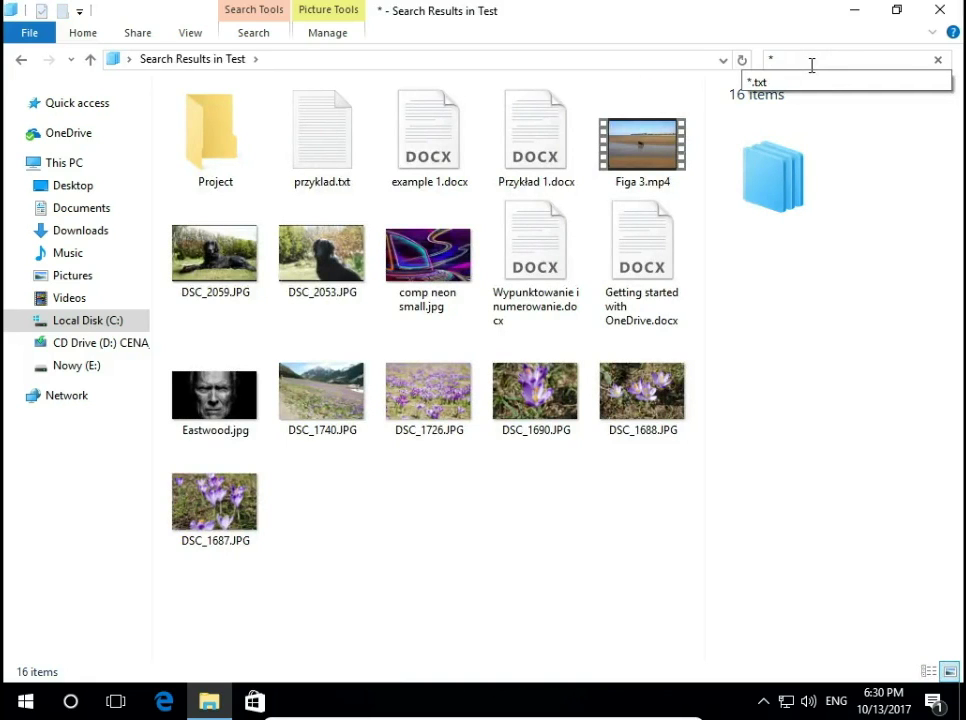
{"action": "type", "text": ".jpg"}
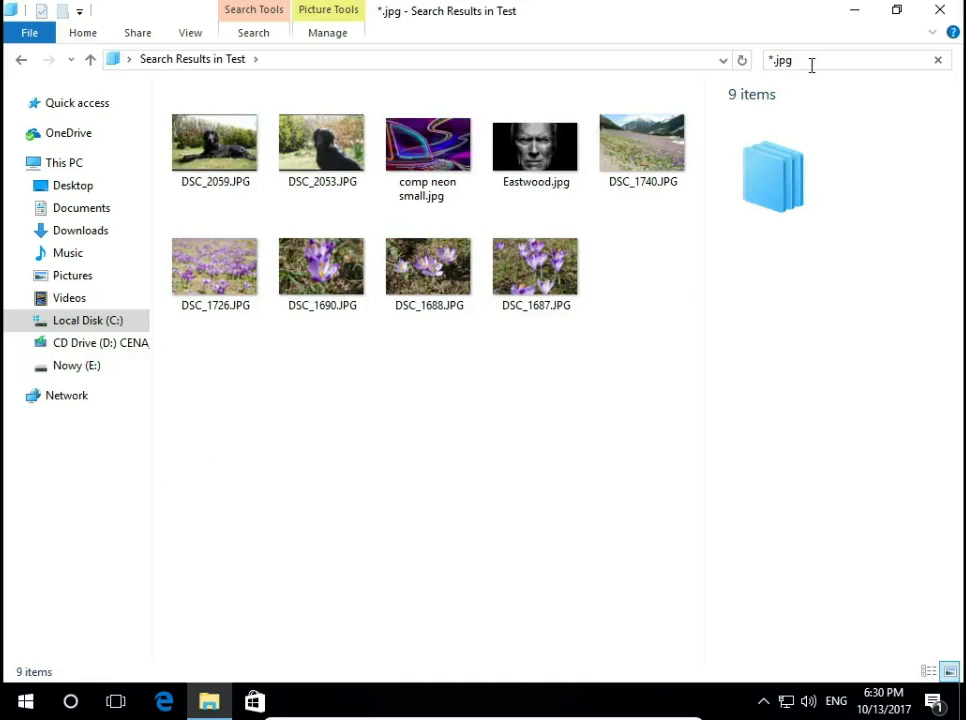
{"action": "key", "text": "BackSpace"}
{"action": "key", "text": "BackSpace"}
{"action": "key", "text": "BackSpace"}
{"action": "key", "text": "BackSpace"}
{"action": "key", "text": "BackSpace"}
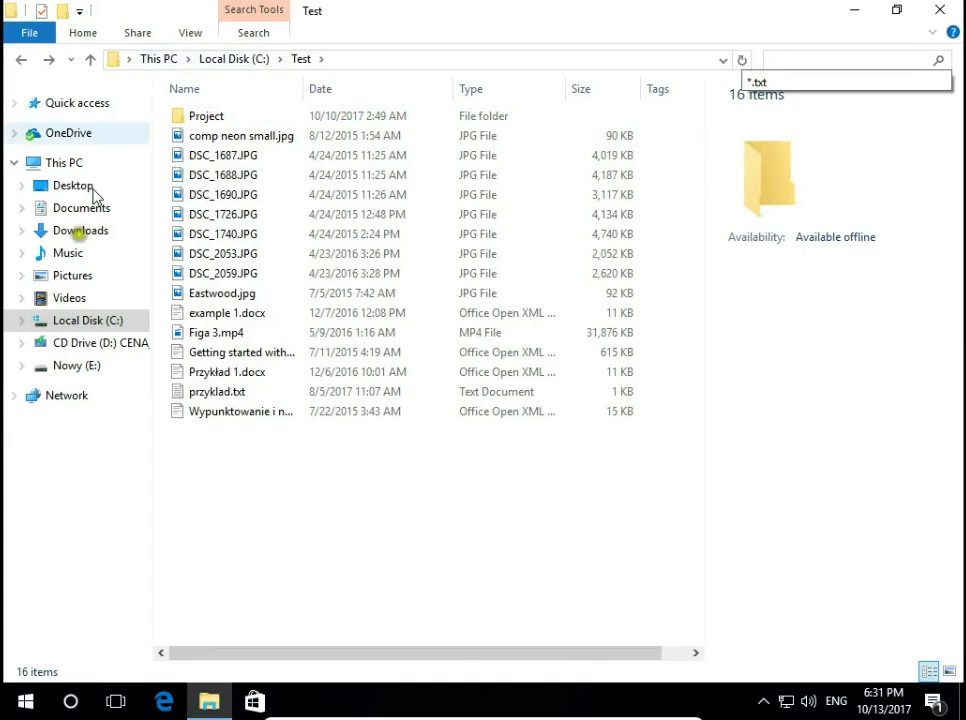
Step: Search C:\Windows for *.txt from the search history, then return to Local Disk (C:)
{"action": "left_click", "coordinate": [75, 319]}
{"action": "double_click", "coordinate": [550, 287]}
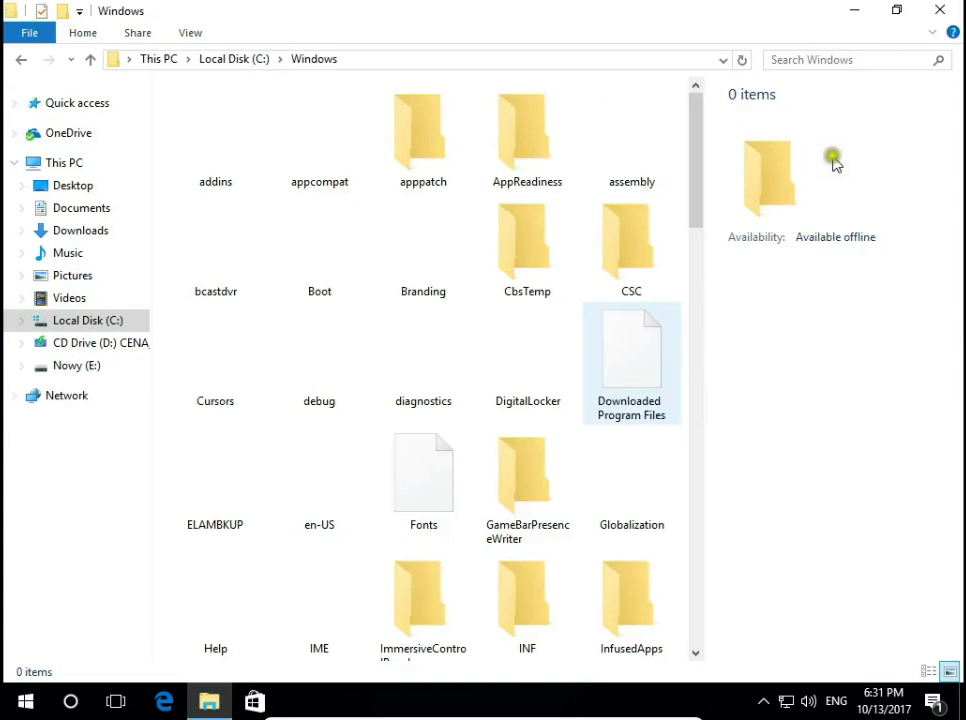
{"action": "left_click", "coordinate": [843, 60]}
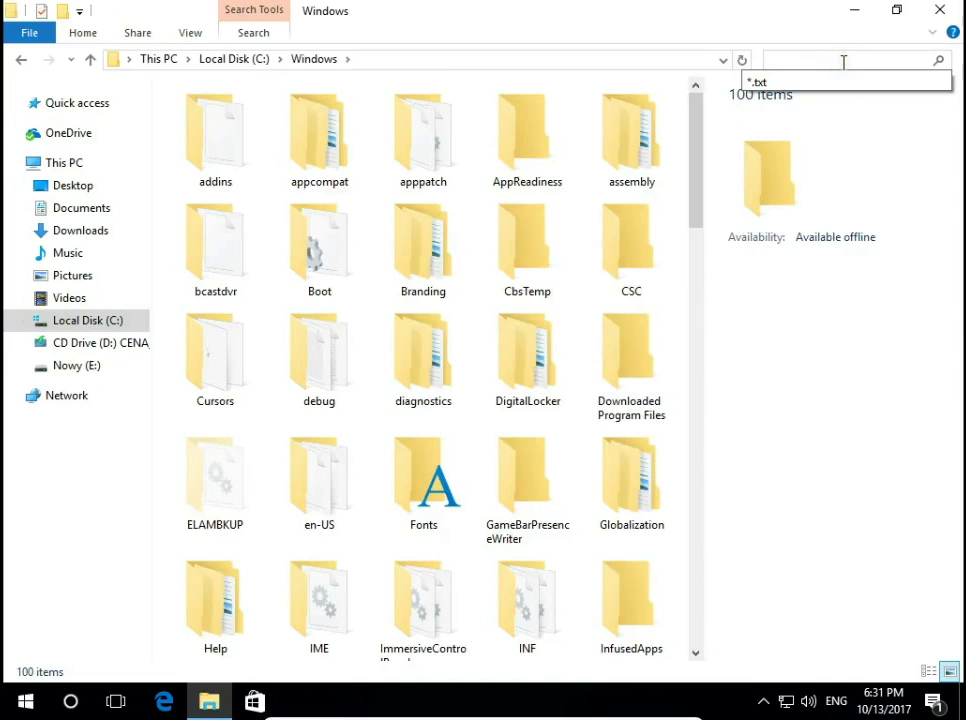
{"action": "key", "text": "Down"}
{"action": "key", "text": "Return"}
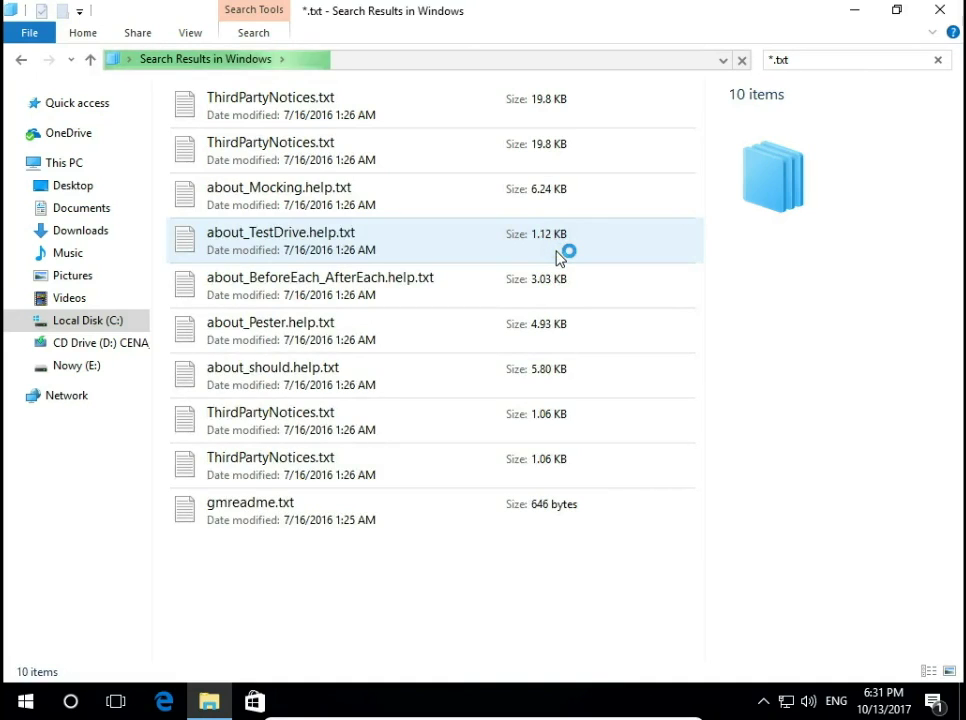
{"action": "left_click", "coordinate": [99, 319]}
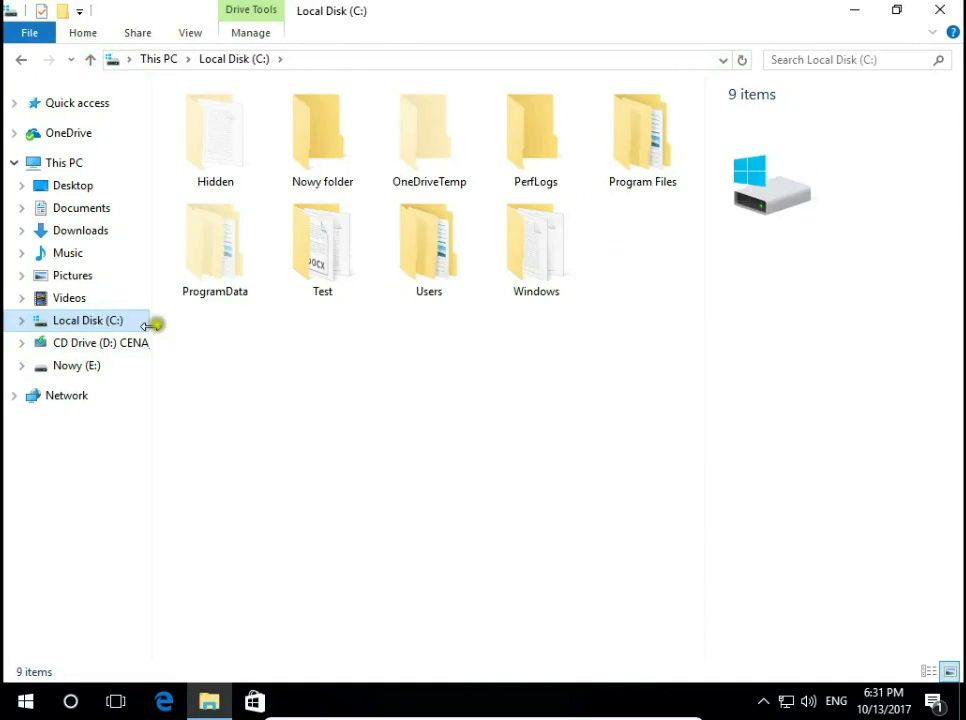
Step: Open the Test folder and group its 16 items by Size, from Huge down to Tiny
{"action": "double_click", "coordinate": [319, 280]}
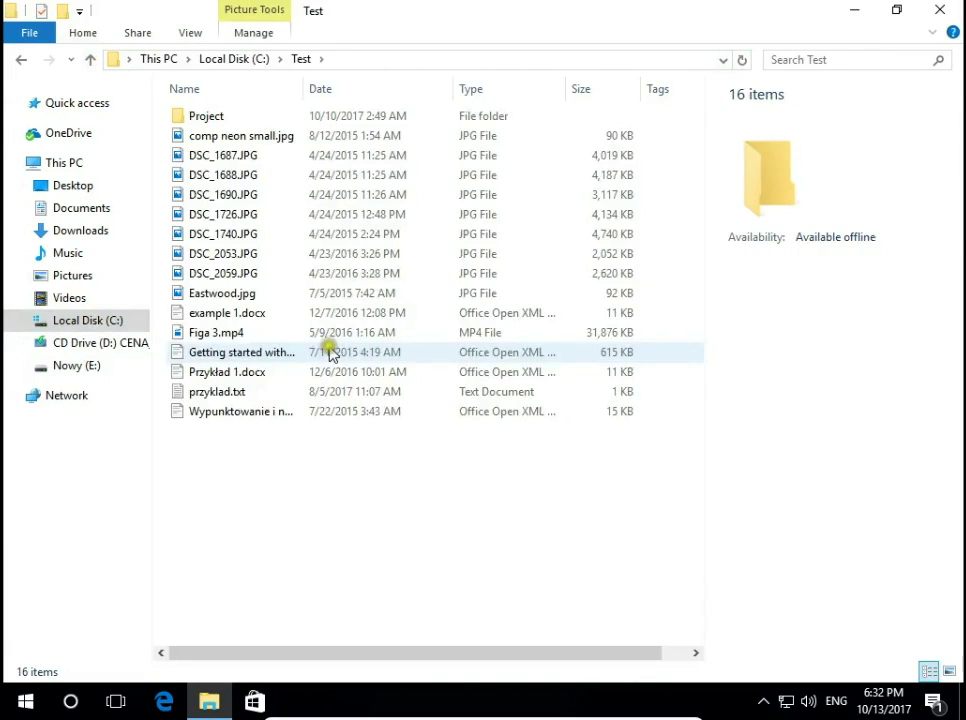
{"action": "left_click", "coordinate": [192, 36]}
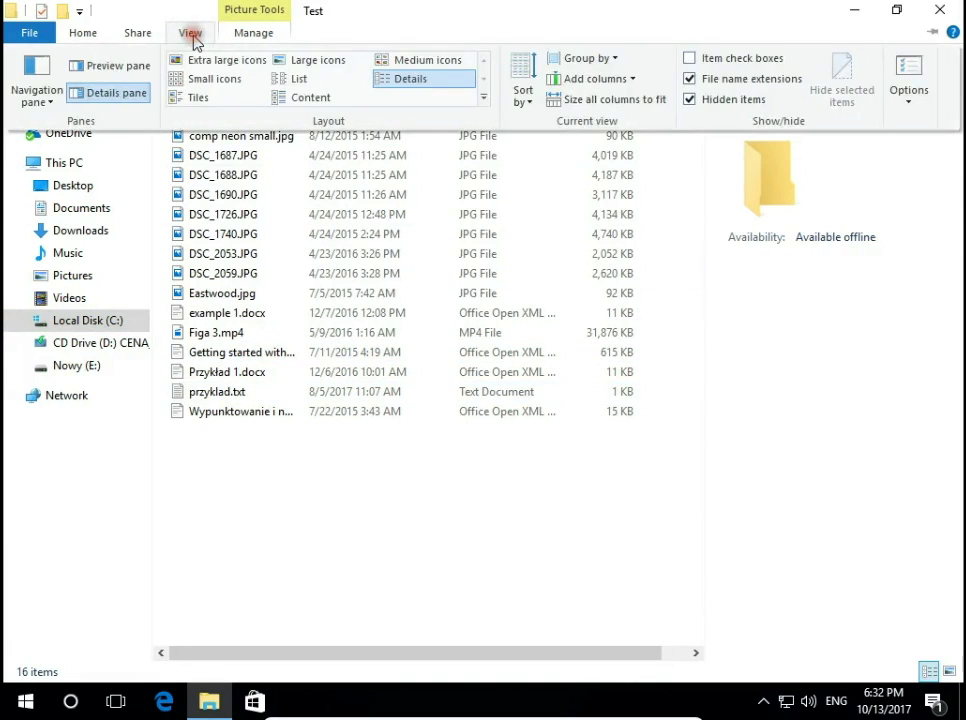
{"action": "left_click", "coordinate": [614, 60]}
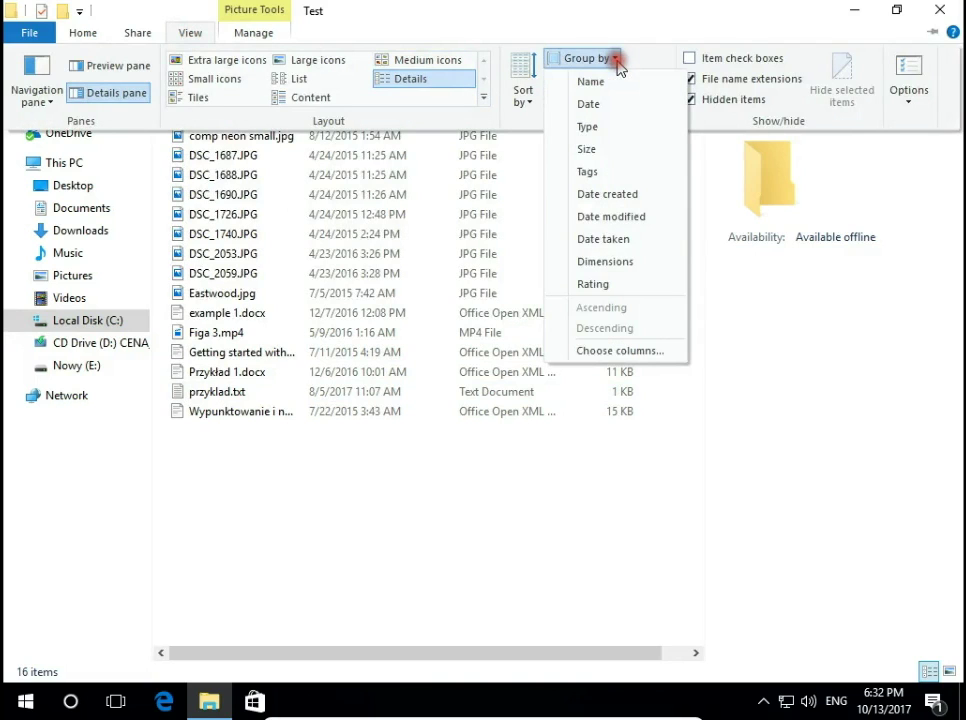
{"action": "left_click", "coordinate": [586, 151]}
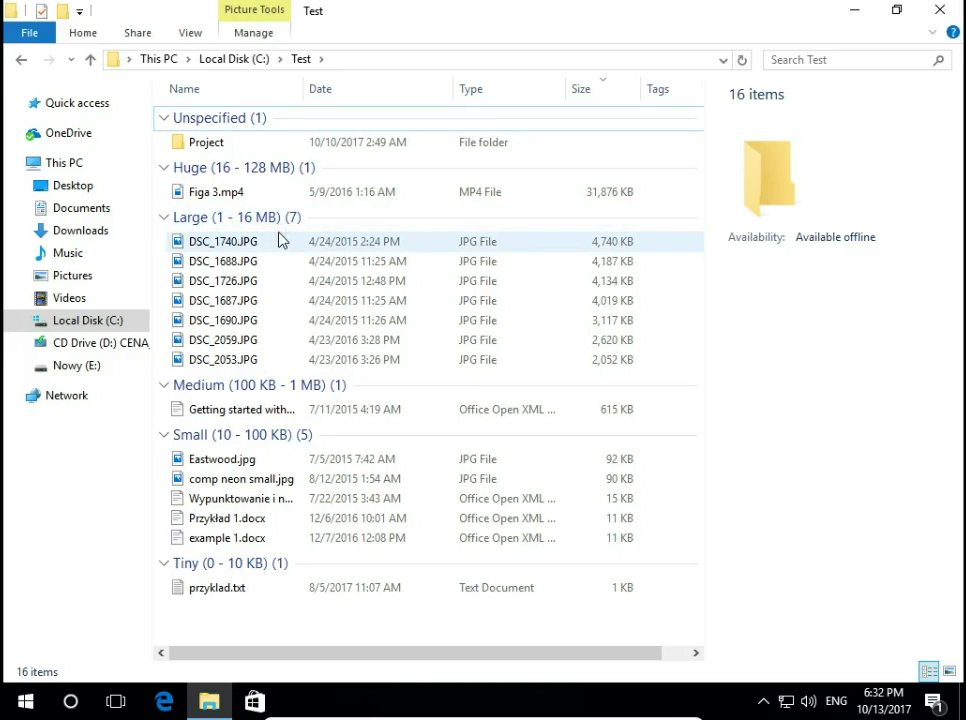
{"action": "mouse_move", "coordinate": [280, 240]}
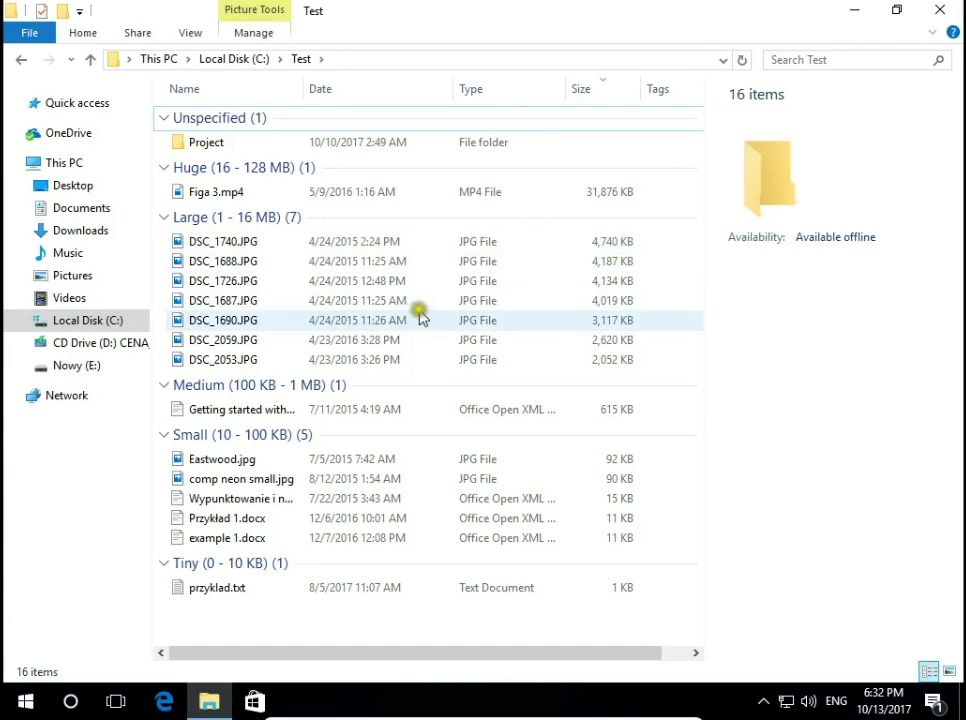
Step: Select DSC_1740.JPG through DSC_2053.JPG, the seven Large files totalling 24.2 MB
{"action": "left_click", "coordinate": [250, 243]}
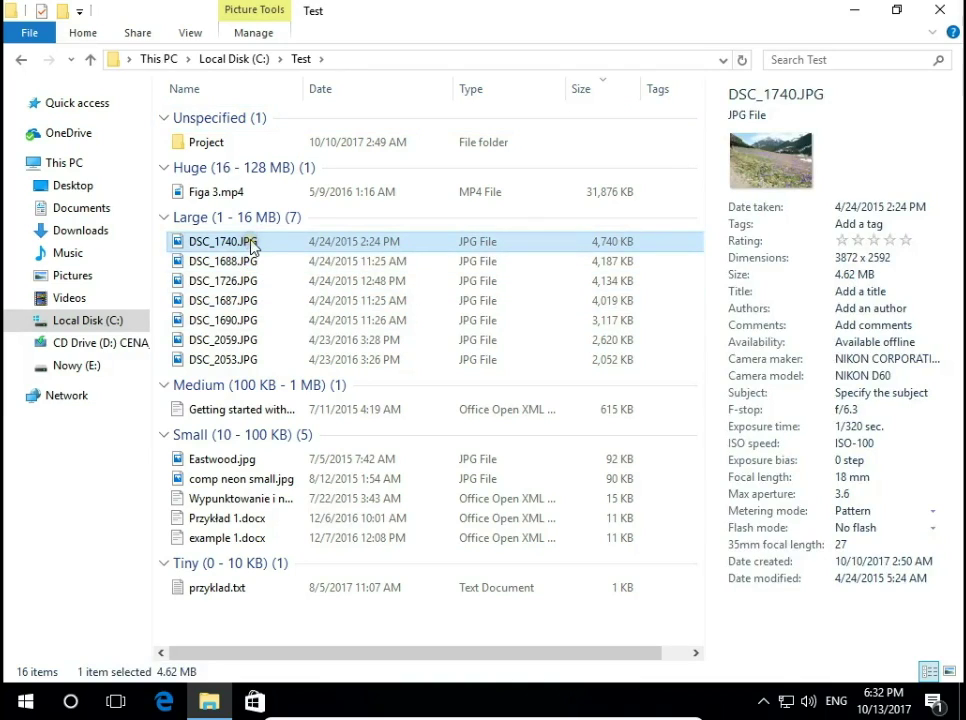
{"action": "left_click", "coordinate": [226, 362], "text": "shift"}
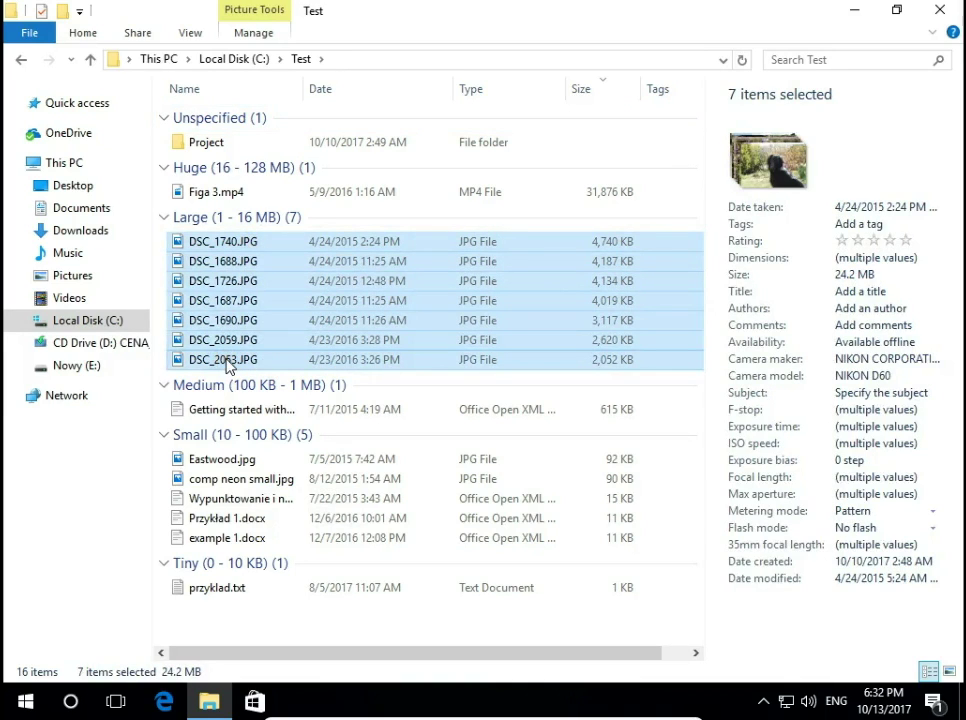